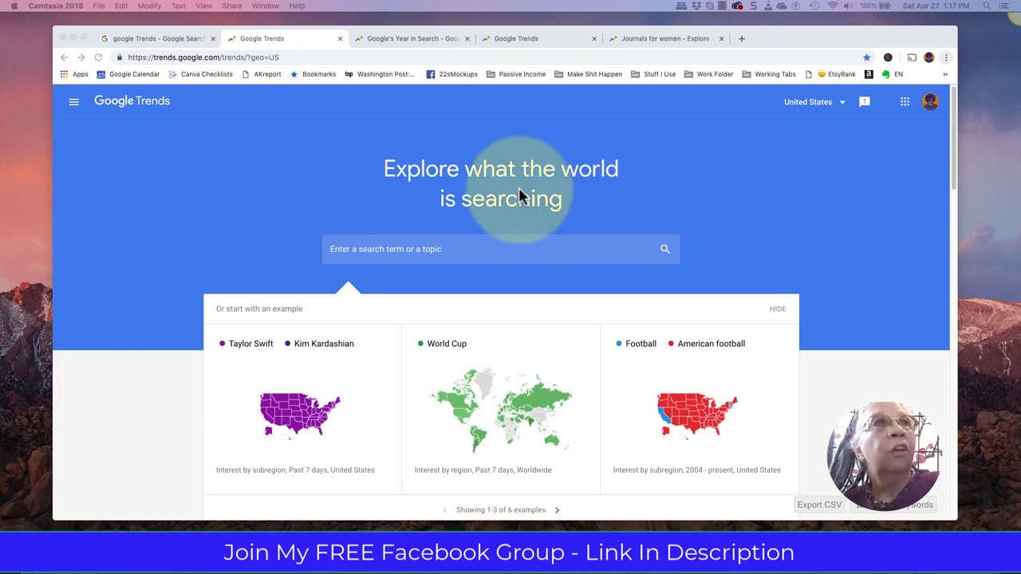
# Step: Check the Google search results for Google Trends, return to the Trends home page and choose United States as the country
pyautogui.click(163, 38)
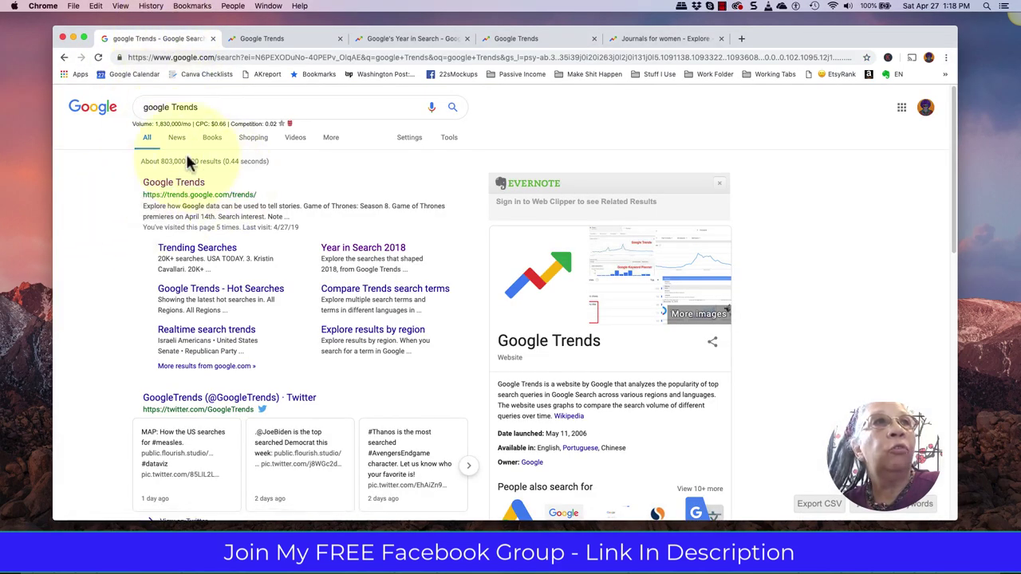
pyautogui.click(257, 40)
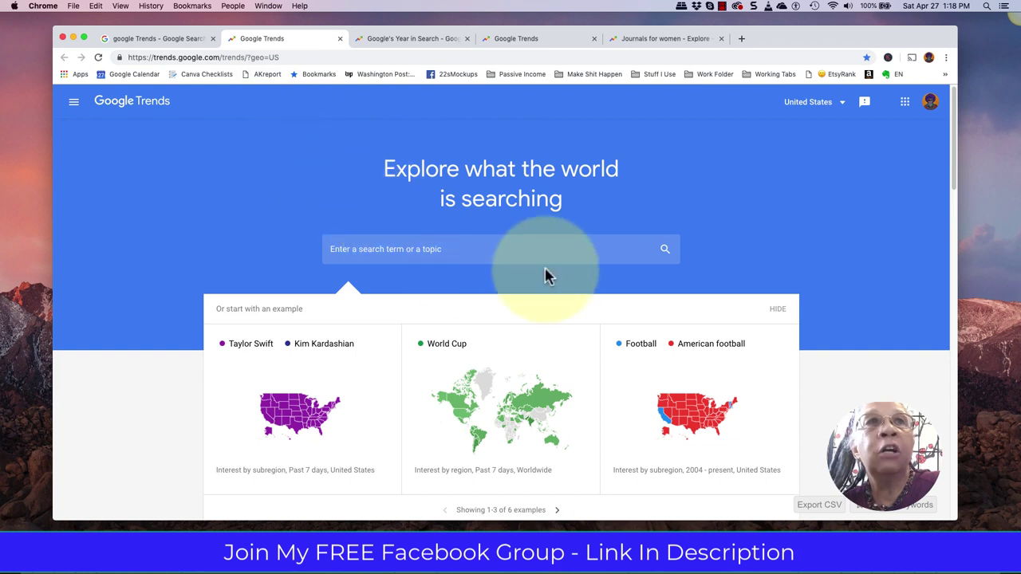
pyautogui.click(844, 108)
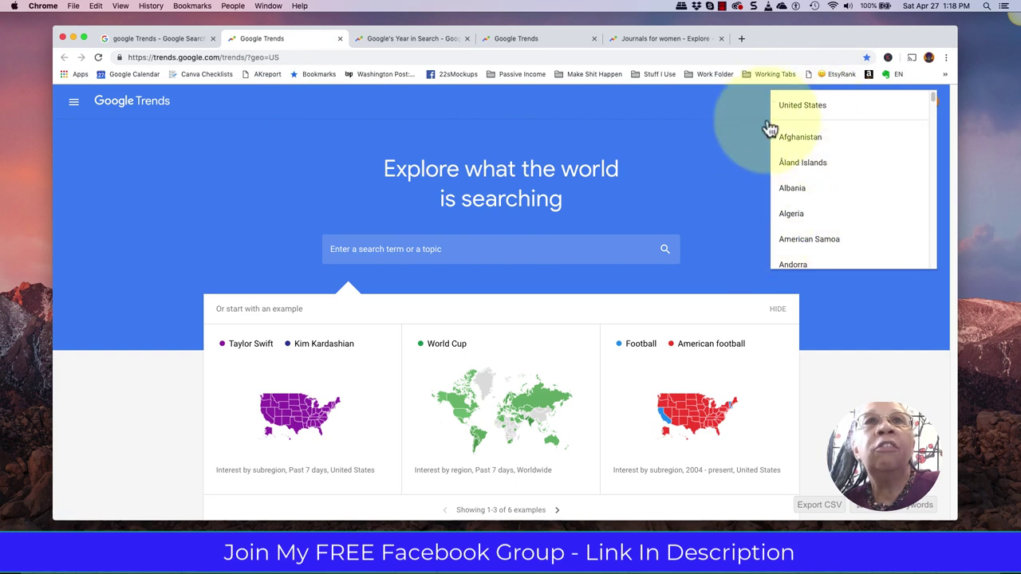
pyautogui.click(818, 112)
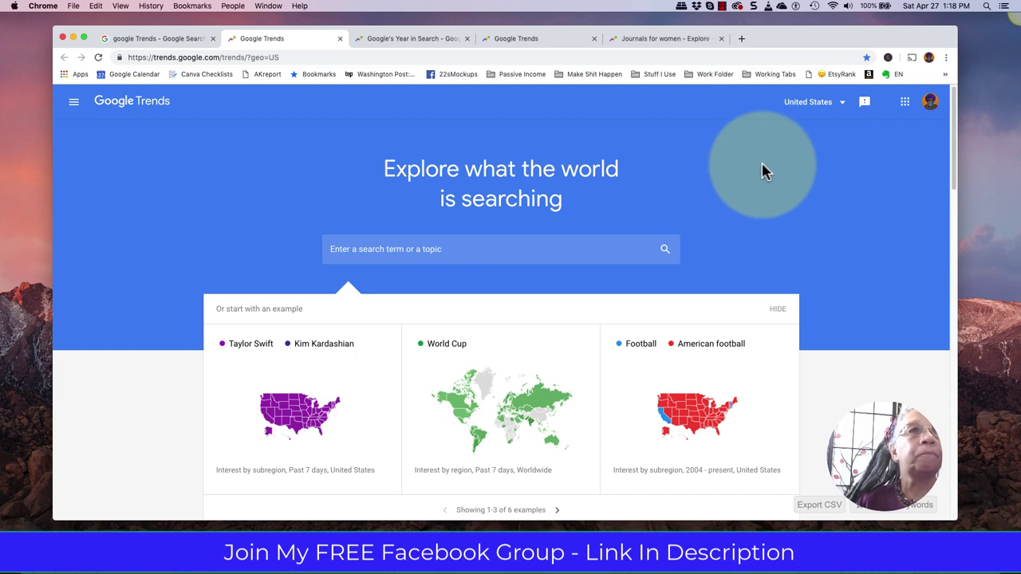
# Step: Review the example comparisons and the Latest Stories and Insights cards on the Google Trends home page
pyautogui.scroll(-2, 762, 171)
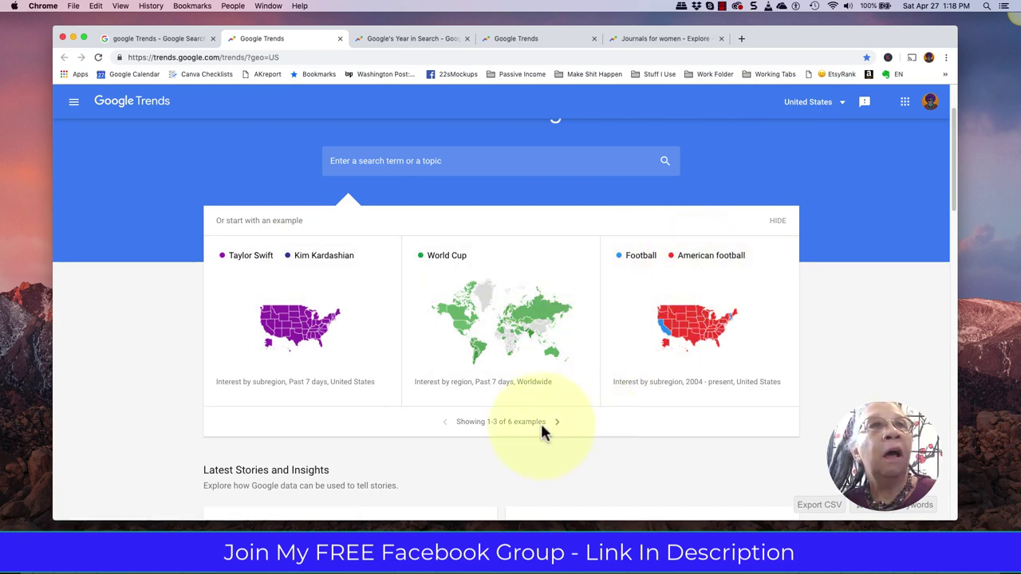
pyautogui.scroll(-1, 543, 430)
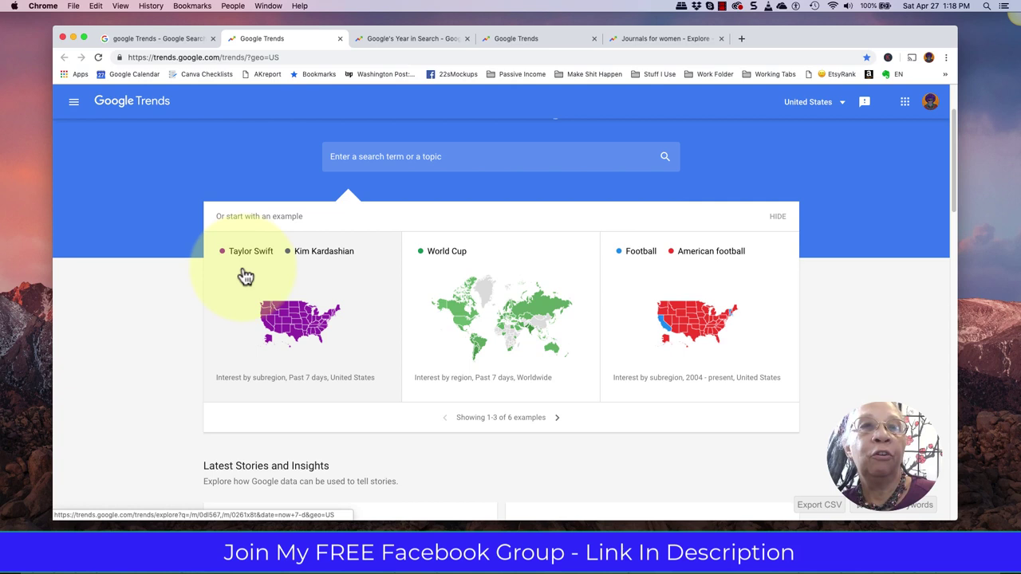
pyautogui.scroll(-2, 245, 275)
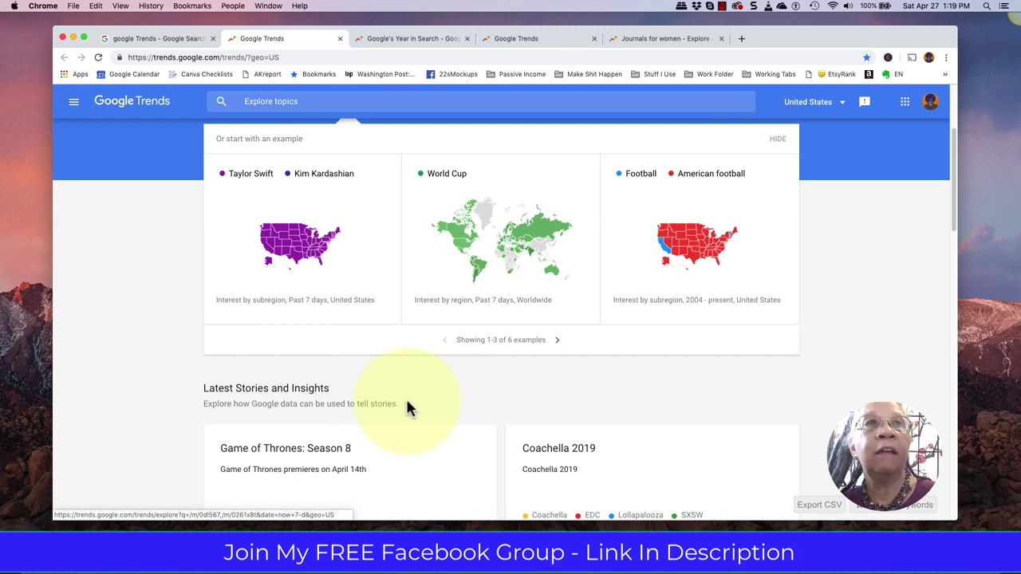
pyautogui.scroll(-2, 437, 392)
pyautogui.scroll(2, 413, 346)
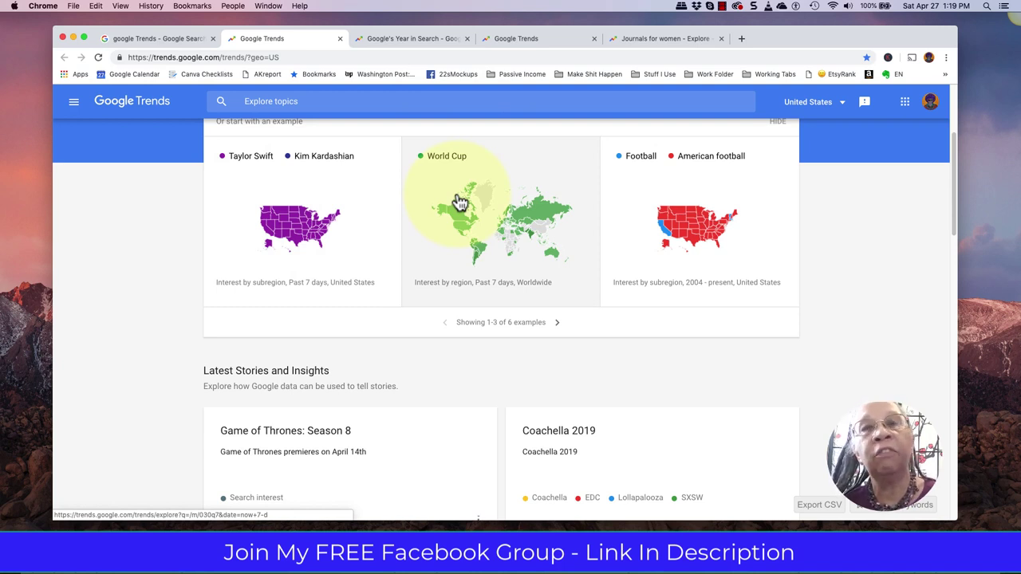
pyautogui.scroll(-3, 457, 200)
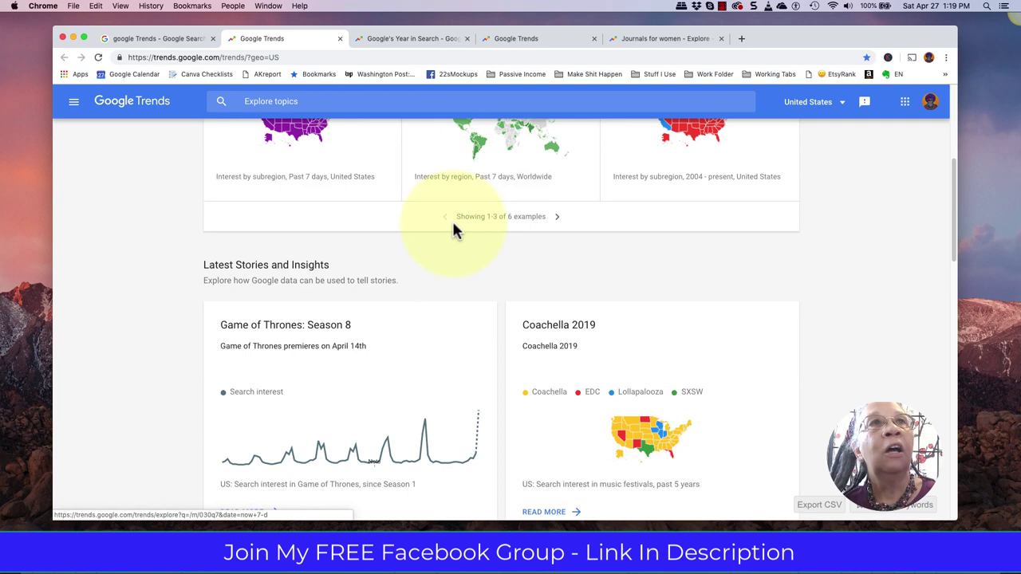
pyautogui.scroll(-1, 460, 274)
pyautogui.scroll(-1, 457, 275)
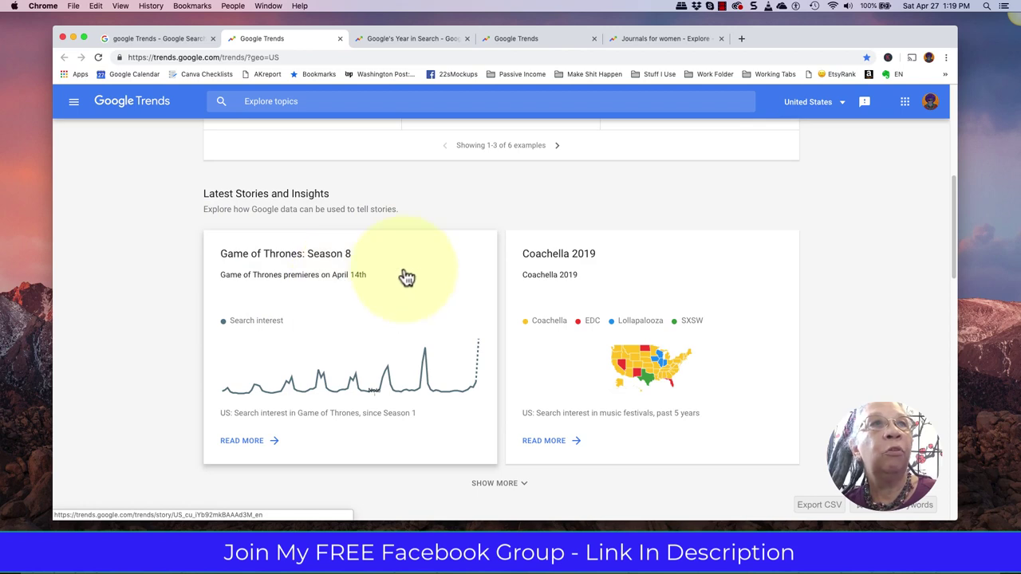
pyautogui.scroll(-2, 403, 278)
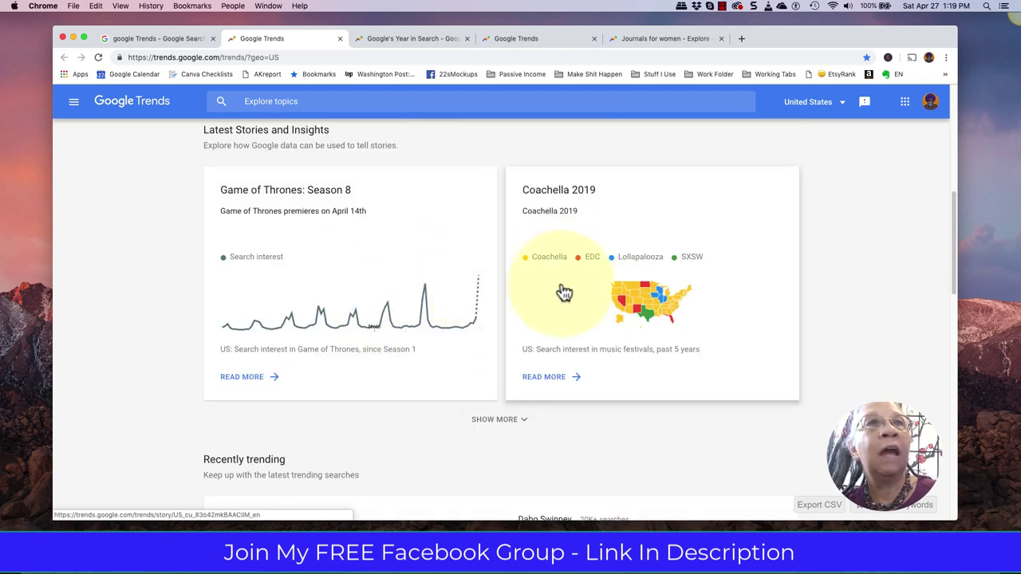
# Step: Read through the Recently trending searches on the home page
pyautogui.scroll(-5, 558, 292)
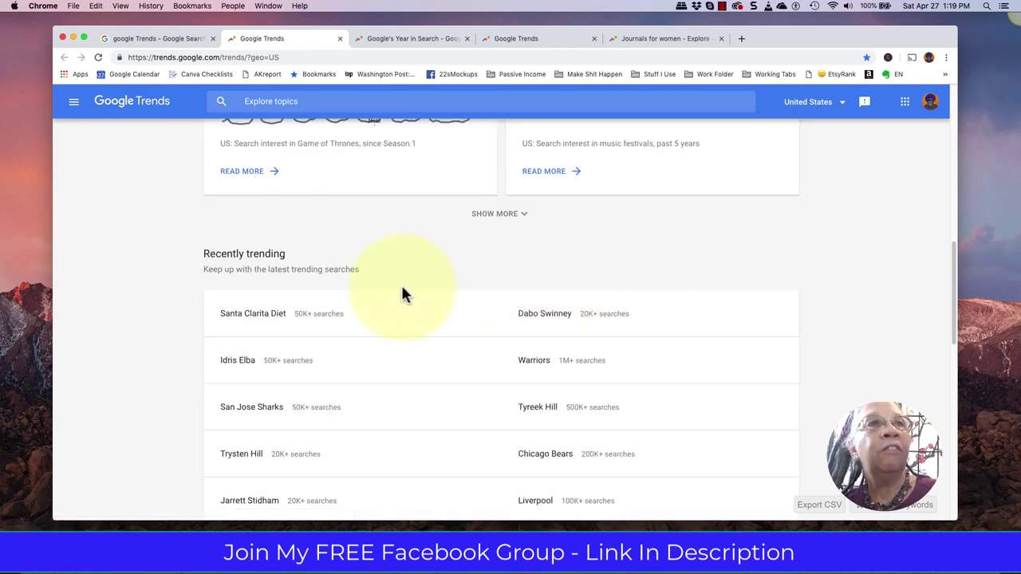
pyautogui.scroll(-4, 404, 294)
pyautogui.scroll(3, 403, 294)
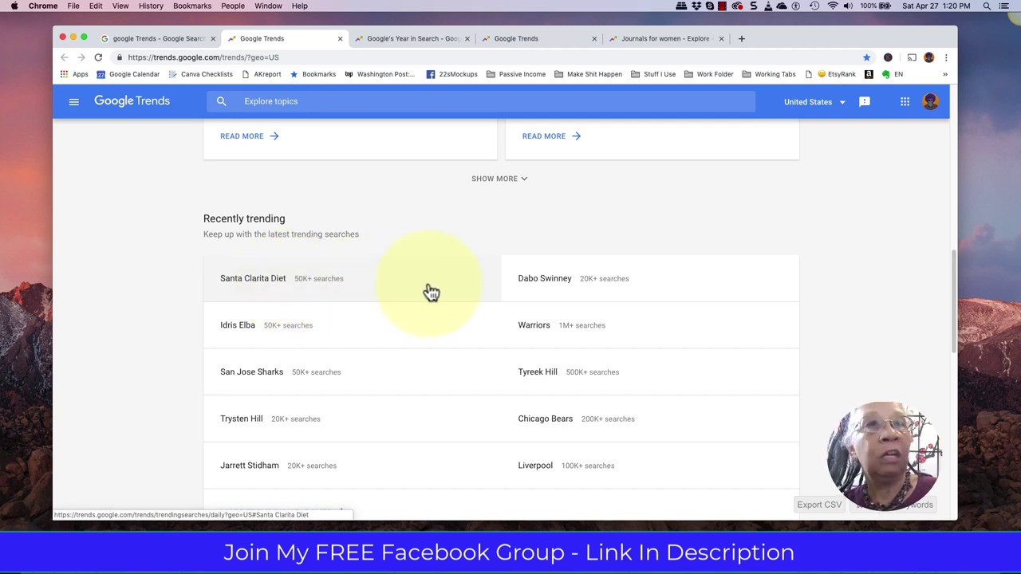
pyautogui.scroll(-3, 430, 292)
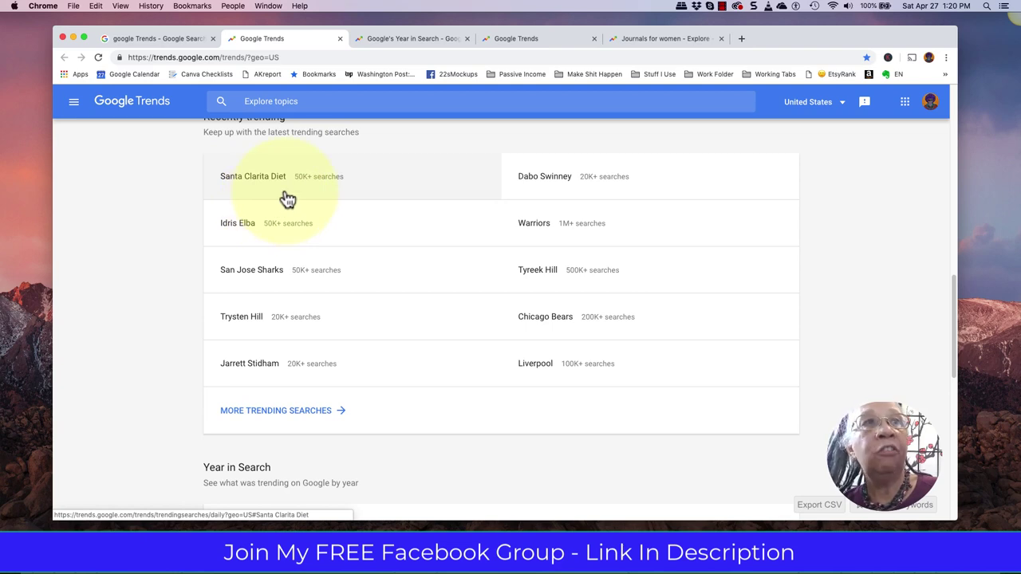
# Step: Look over the Year in Search list and the Google News Initiative section, and return to the start of the home page
pyautogui.scroll(-5, 287, 199)
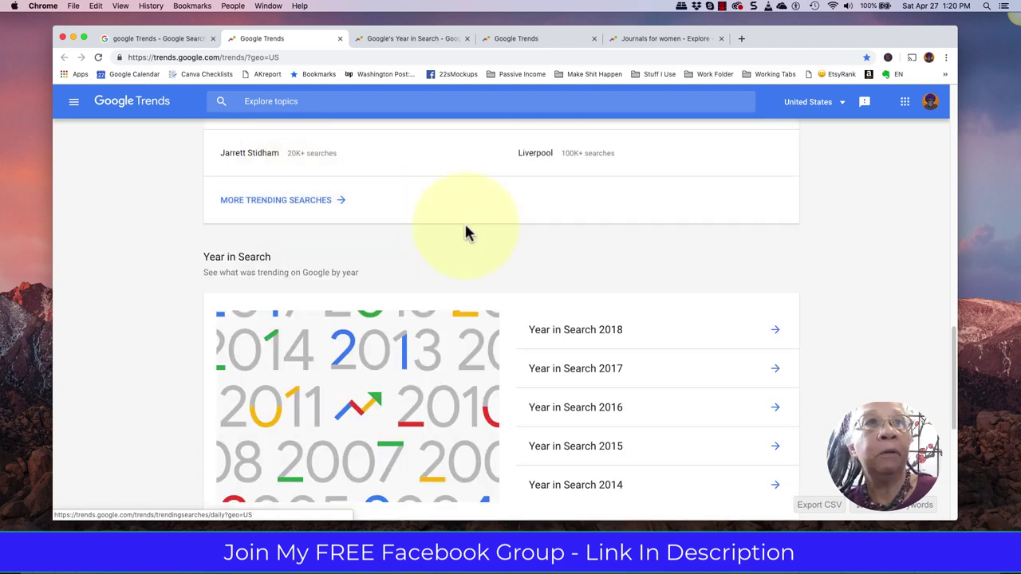
pyautogui.scroll(-1, 467, 231)
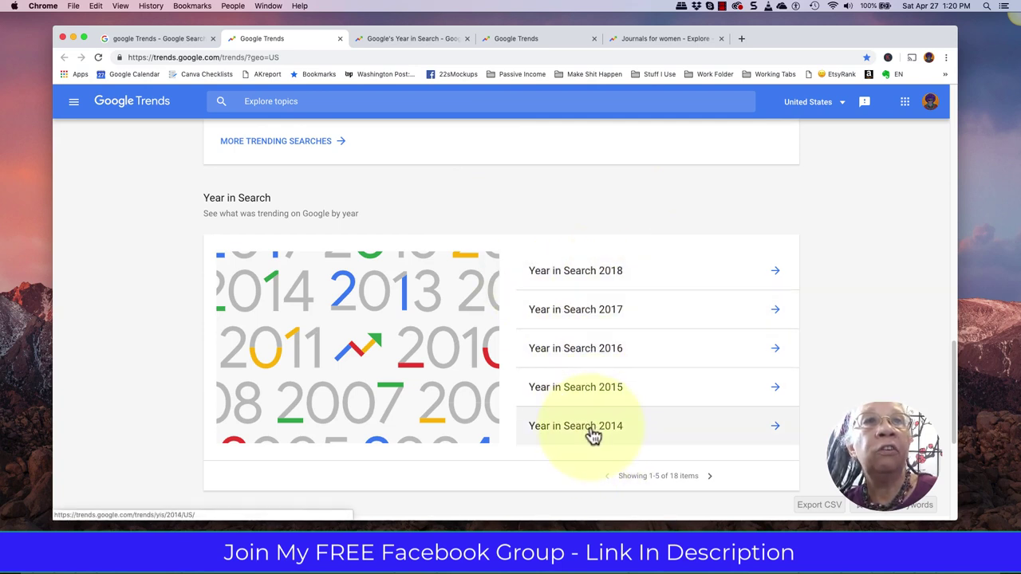
pyautogui.scroll(-2, 590, 423)
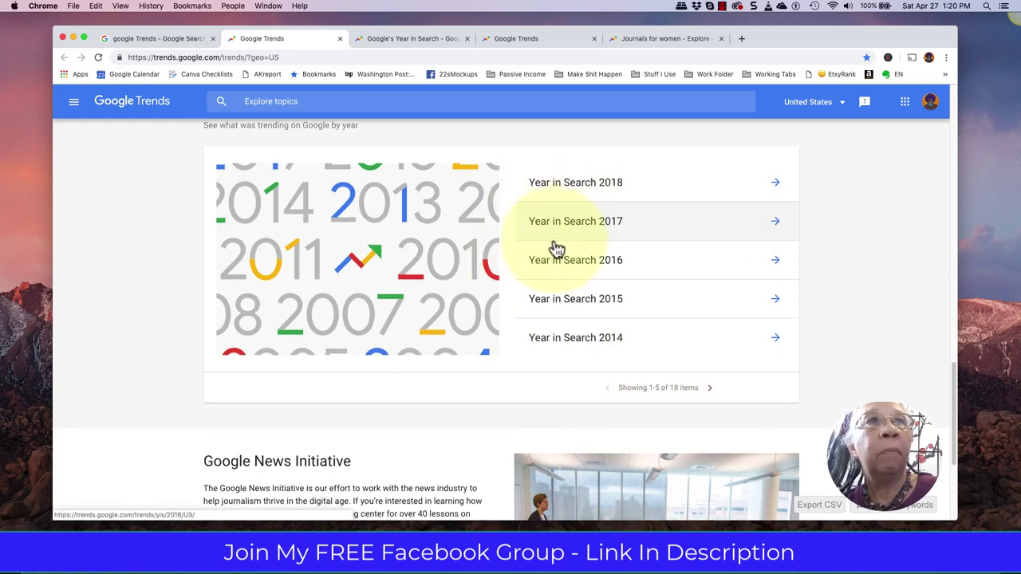
pyautogui.scroll(-3, 560, 293)
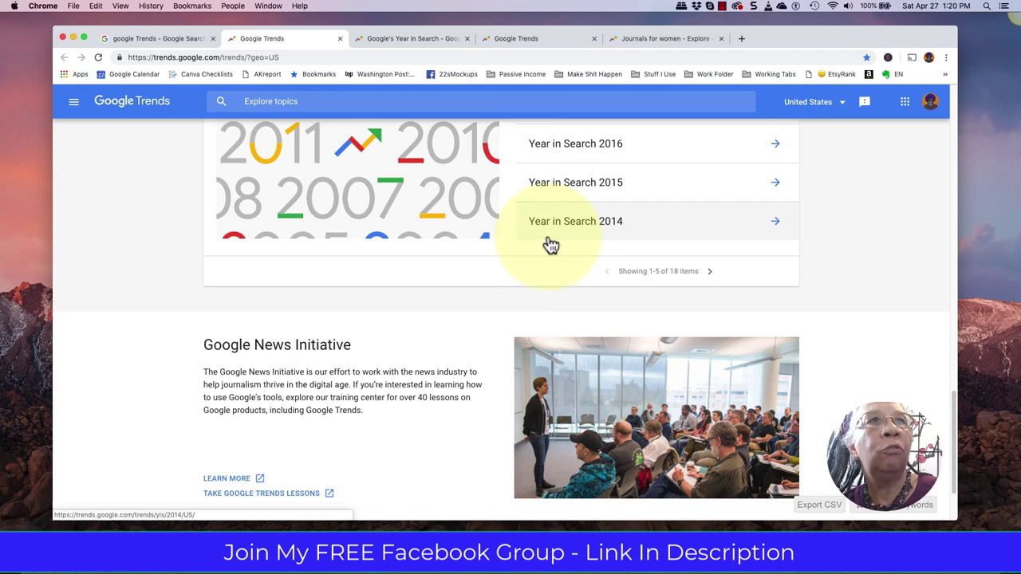
pyautogui.scroll(-2, 353, 218)
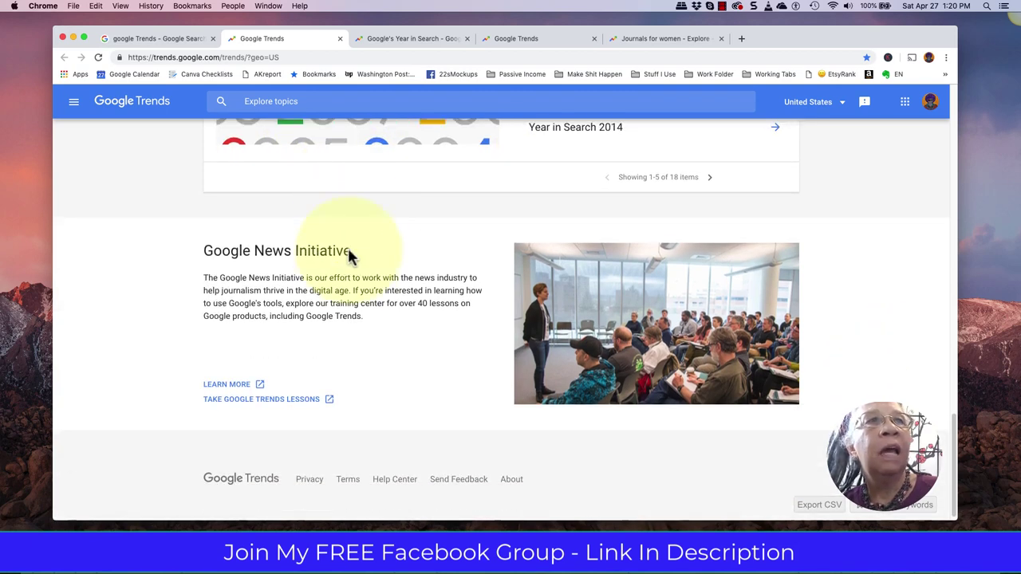
pyautogui.scroll(20, 359, 263)
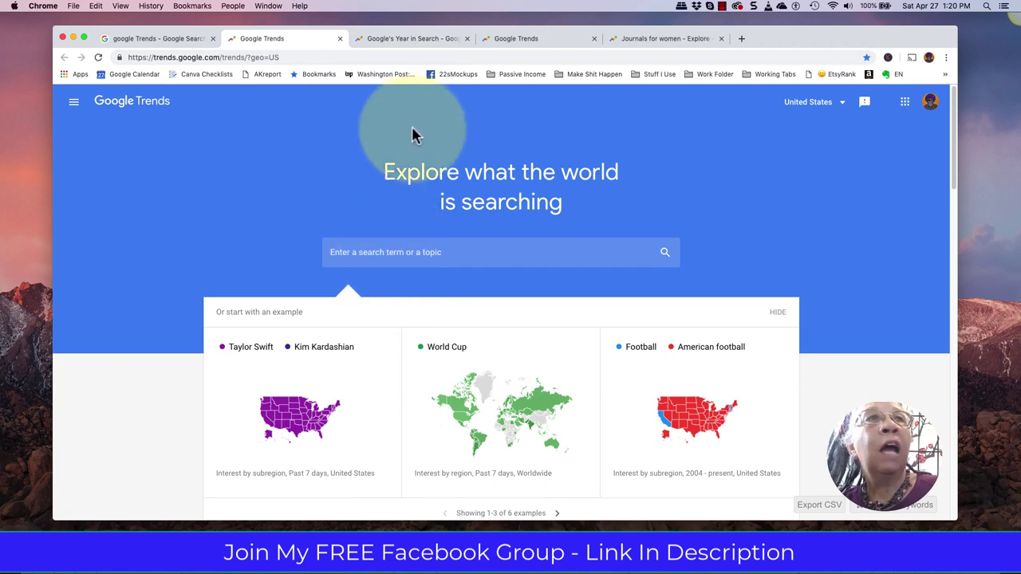
# Step: View the main navigation options on the Google Trends home page and switch to the Year in Search 2018 page
pyautogui.click(408, 38)
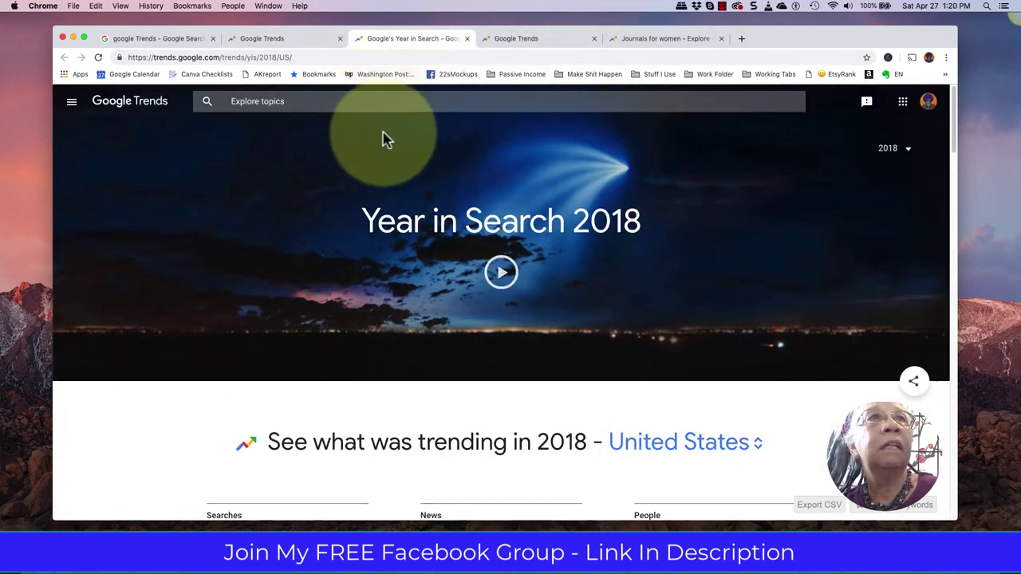
pyautogui.click(293, 38)
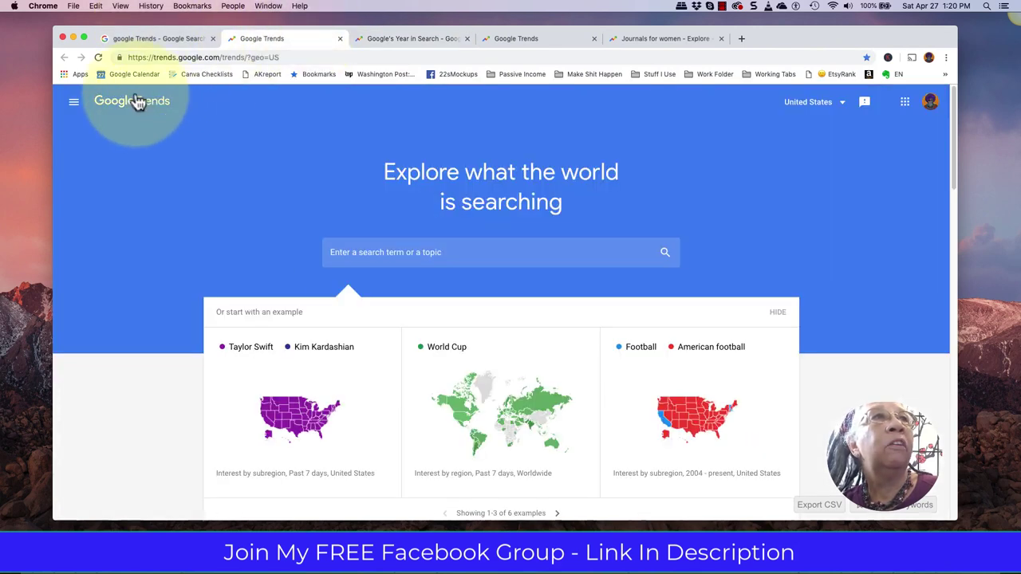
pyautogui.click(73, 107)
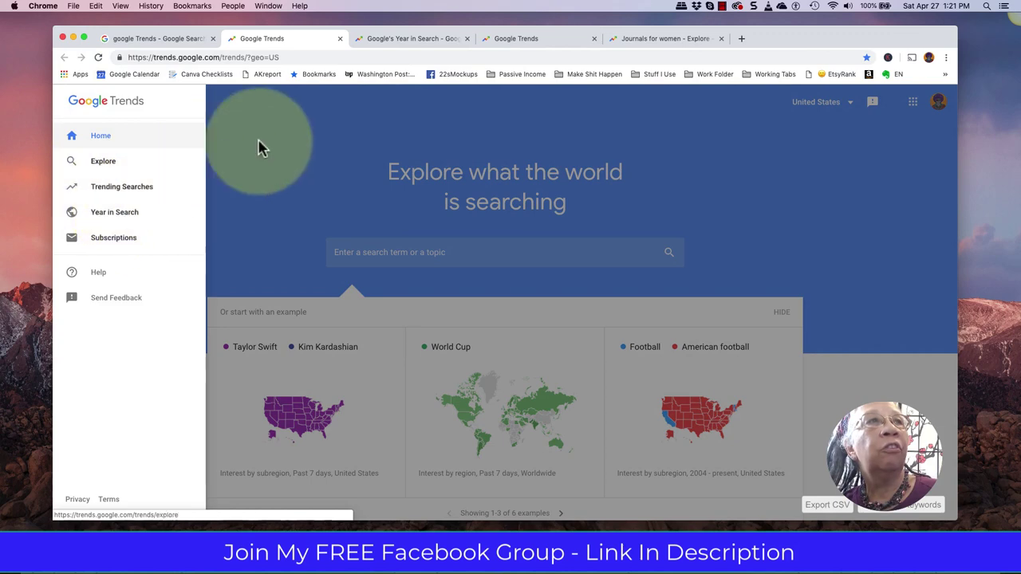
pyautogui.click(407, 40)
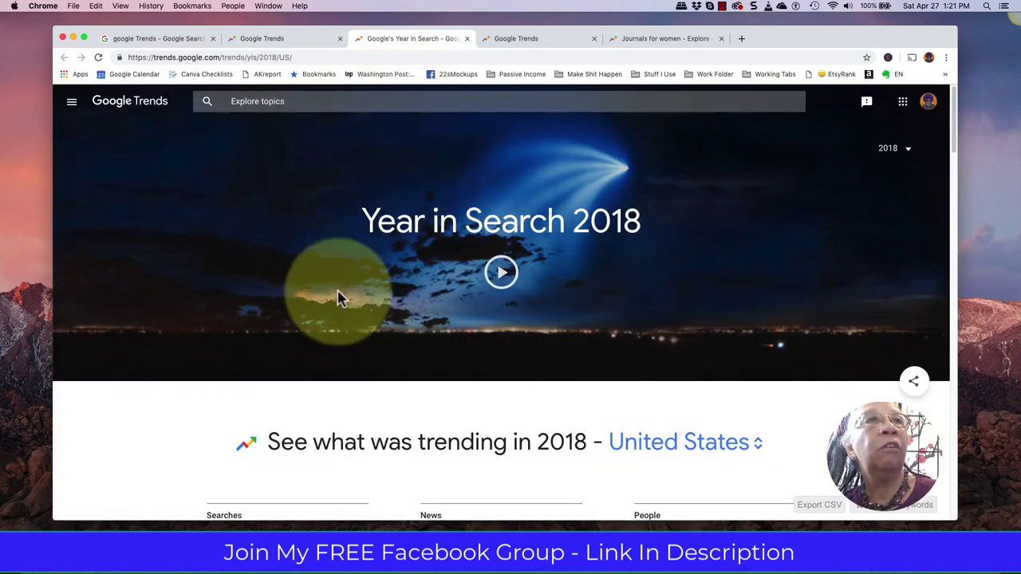
# Step: Examine the 2018 United States trending lists from Searches, News and People through Beauty Questions, Diet and Fashion Searches
pyautogui.scroll(-5, 594, 257)
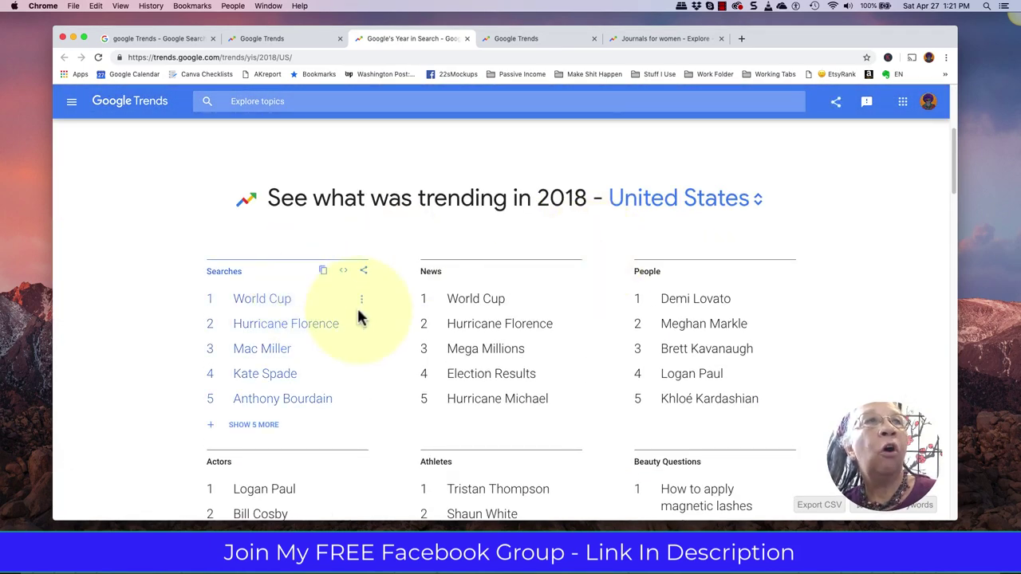
pyautogui.scroll(-2, 360, 314)
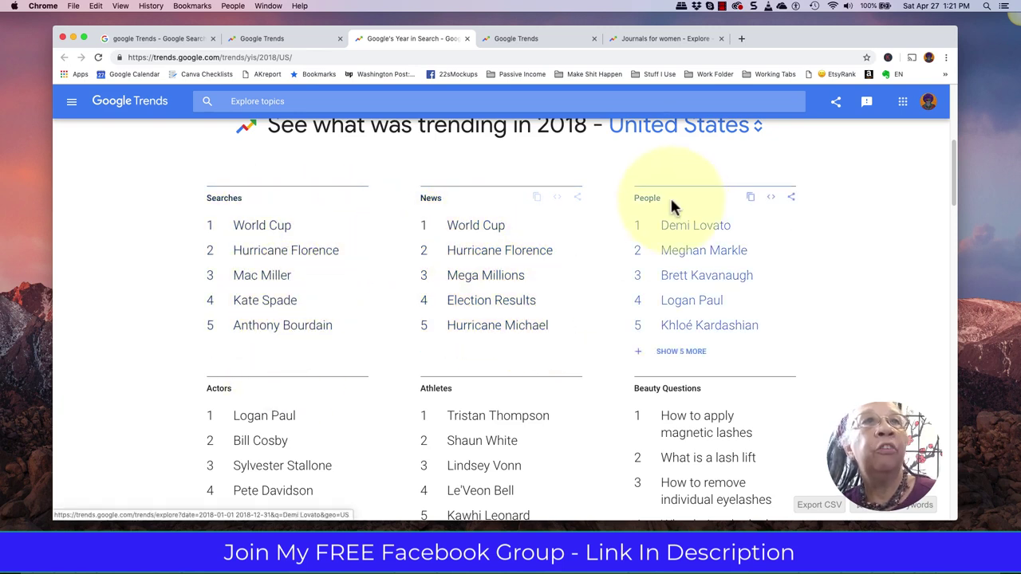
pyautogui.scroll(-2, 669, 194)
pyautogui.scroll(-3, 321, 322)
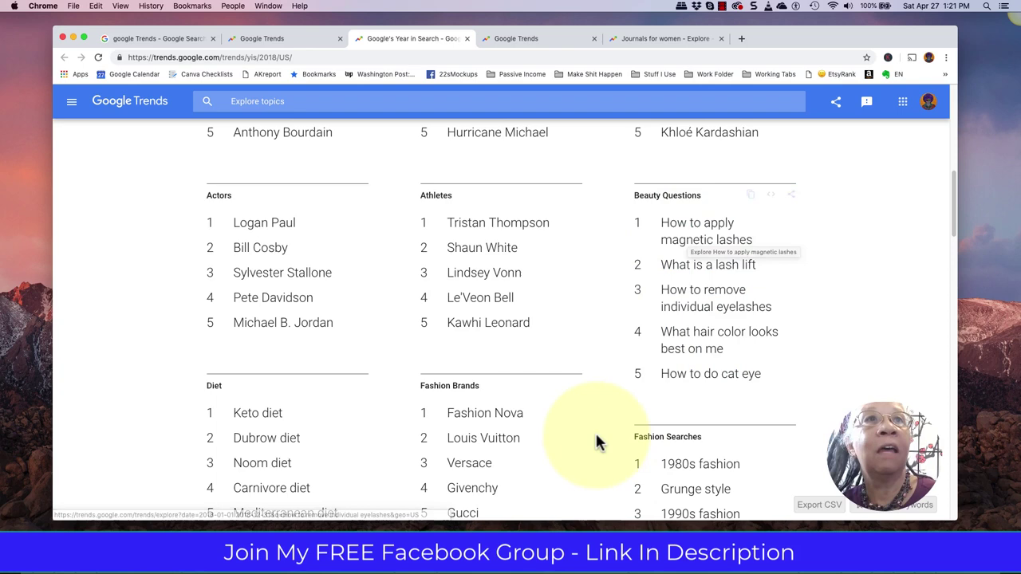
pyautogui.scroll(-3, 594, 438)
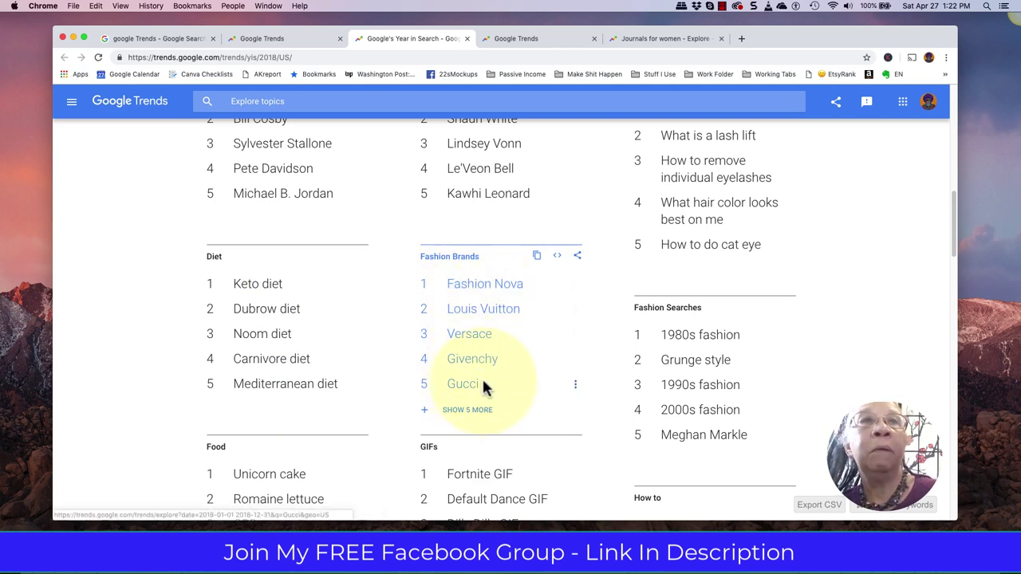
pyautogui.scroll(-3, 708, 367)
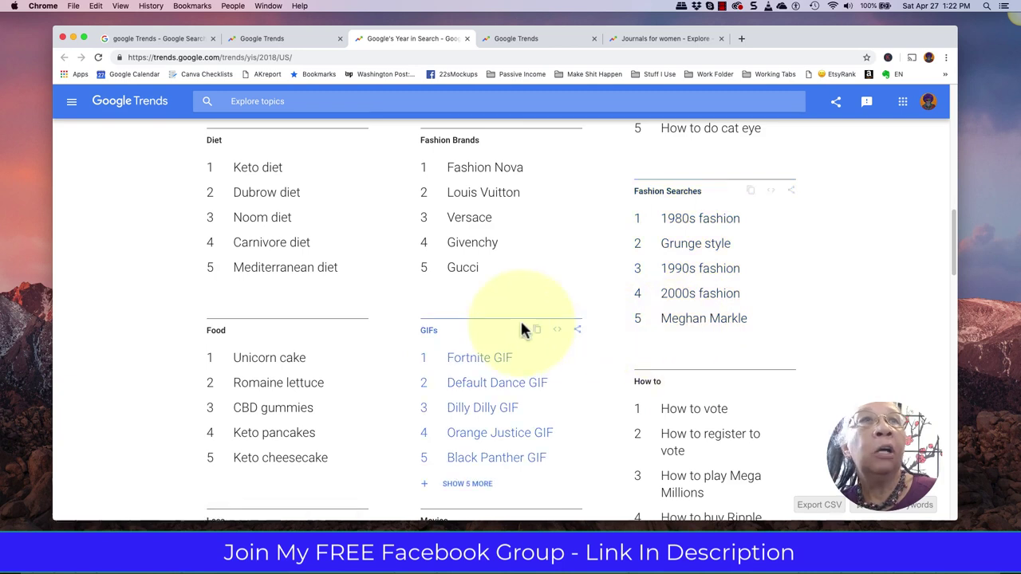
pyautogui.scroll(-1, 522, 327)
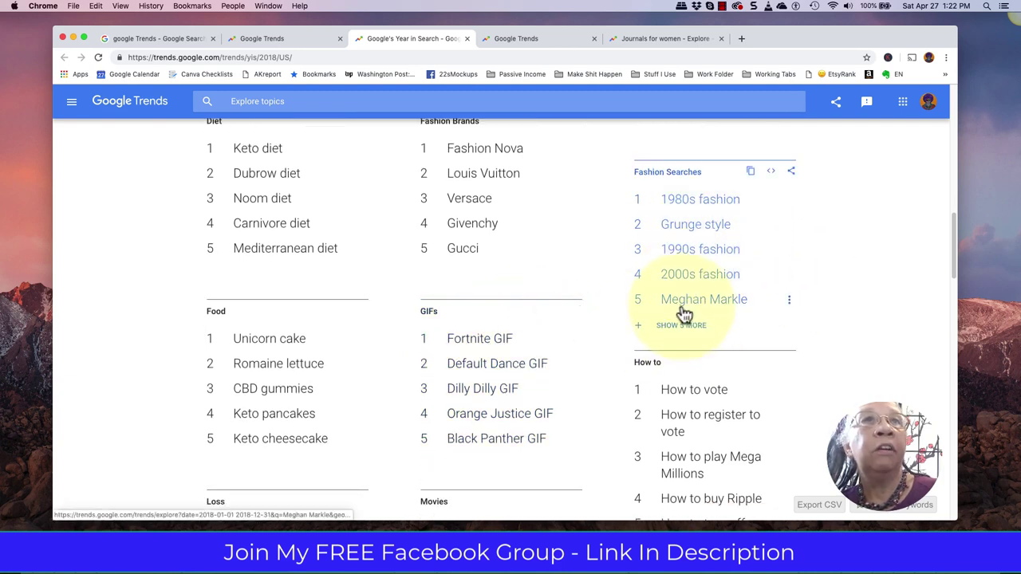
# Step: Examine the remaining 2018 trending lists, from Food, GIFs and How to through Movies, Songs, TV Shows and the Spanish-language questions
pyautogui.scroll(-3, 364, 348)
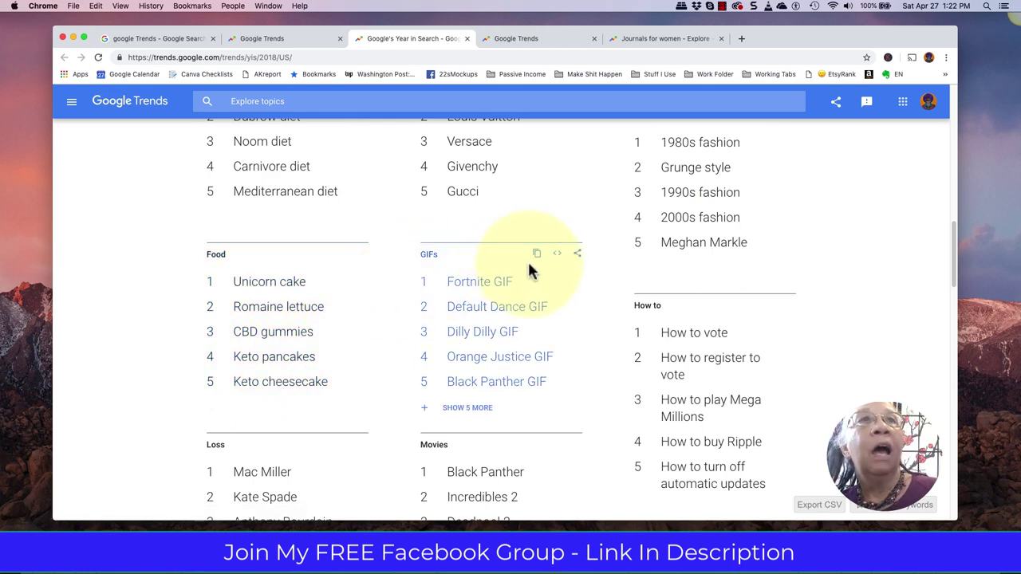
pyautogui.scroll(-1, 529, 261)
pyautogui.scroll(-2, 530, 268)
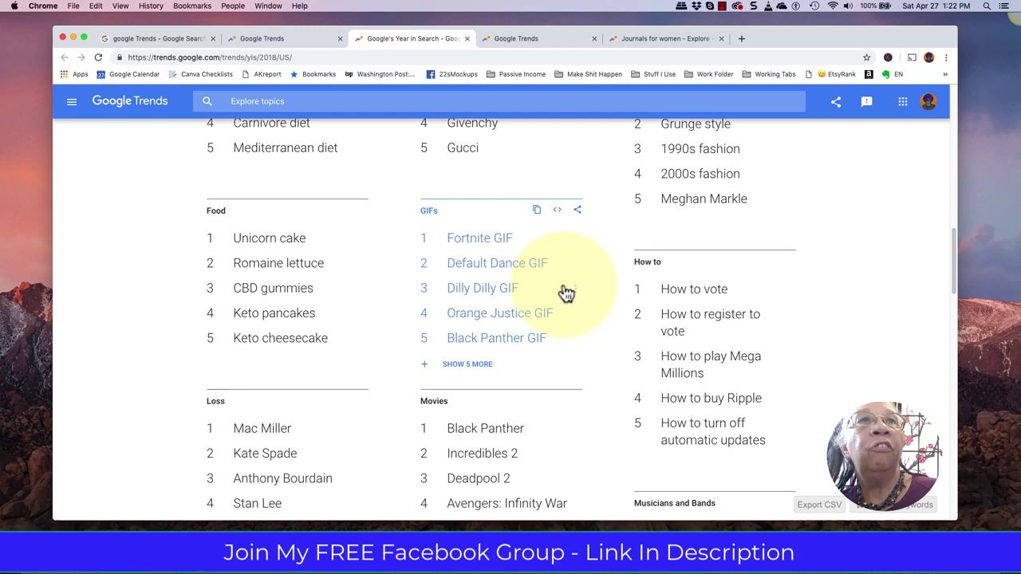
pyautogui.scroll(-5, 707, 315)
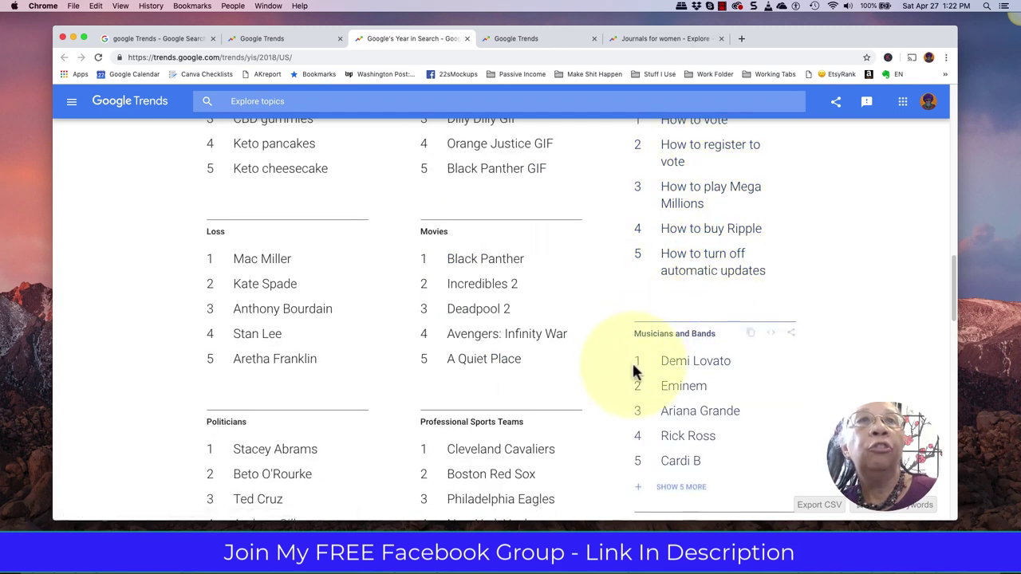
pyautogui.scroll(-8, 366, 322)
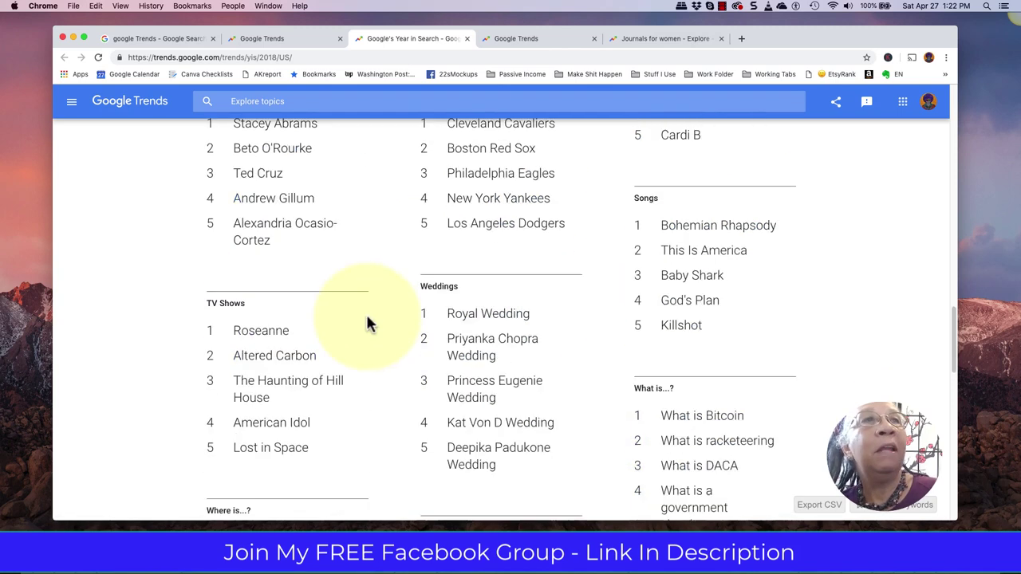
pyautogui.scroll(-20, 366, 323)
pyautogui.scroll(8, 367, 323)
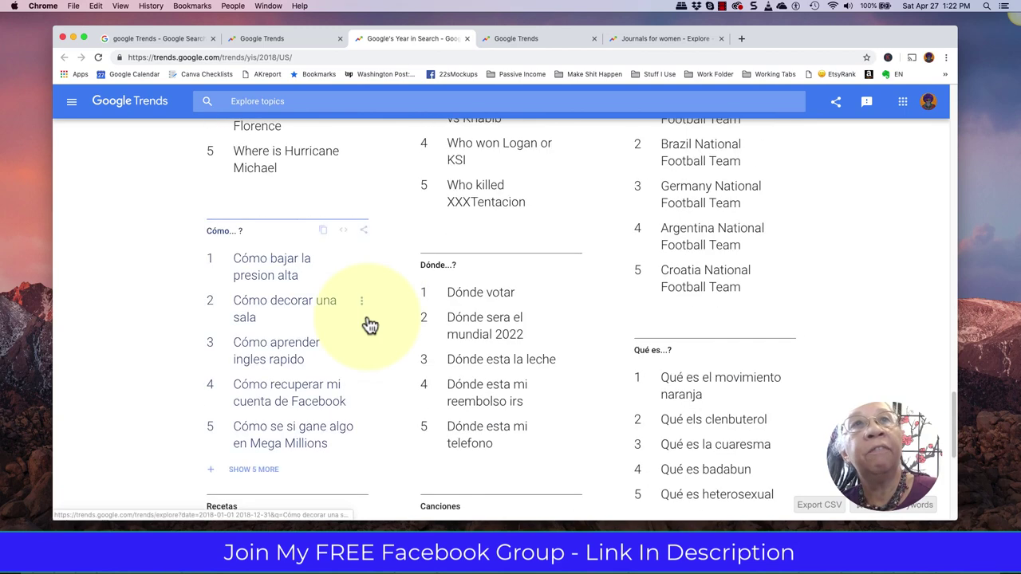
# Step: Return to the start of the Year in Search 2018 page and switch to the already open Trending Searches page
pyautogui.scroll(12, 369, 324)
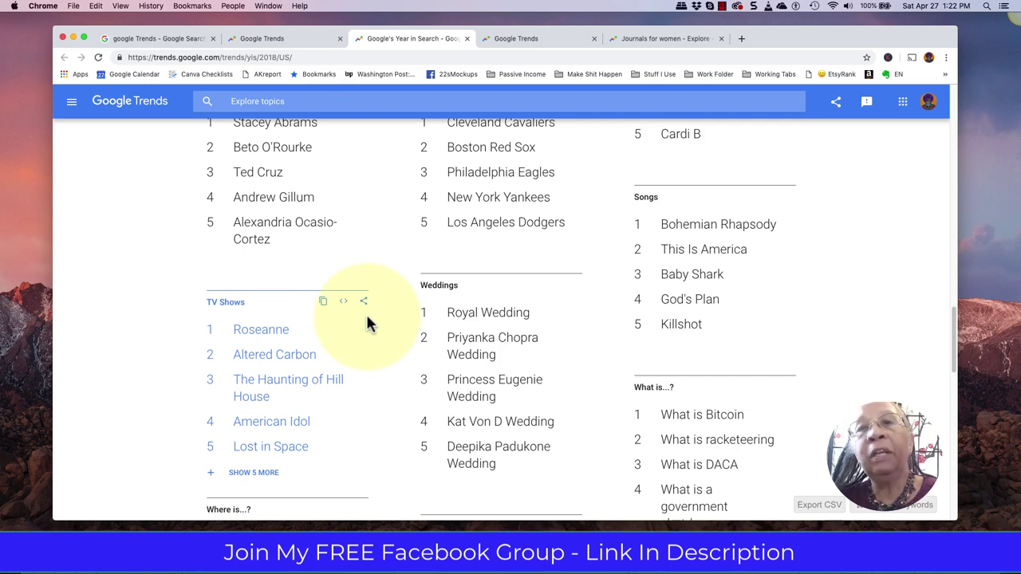
pyautogui.scroll(14, 367, 319)
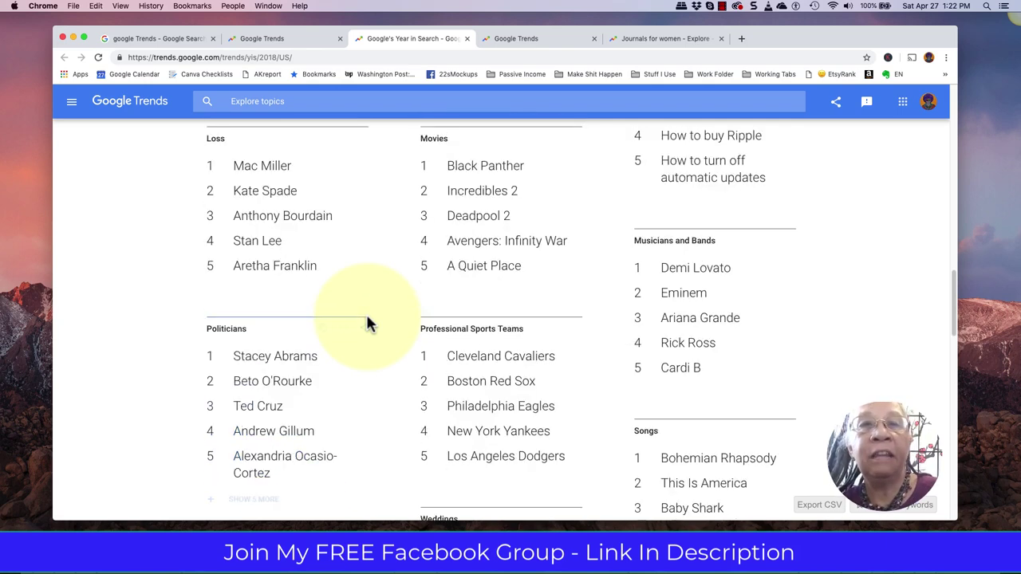
pyautogui.scroll(20, 367, 323)
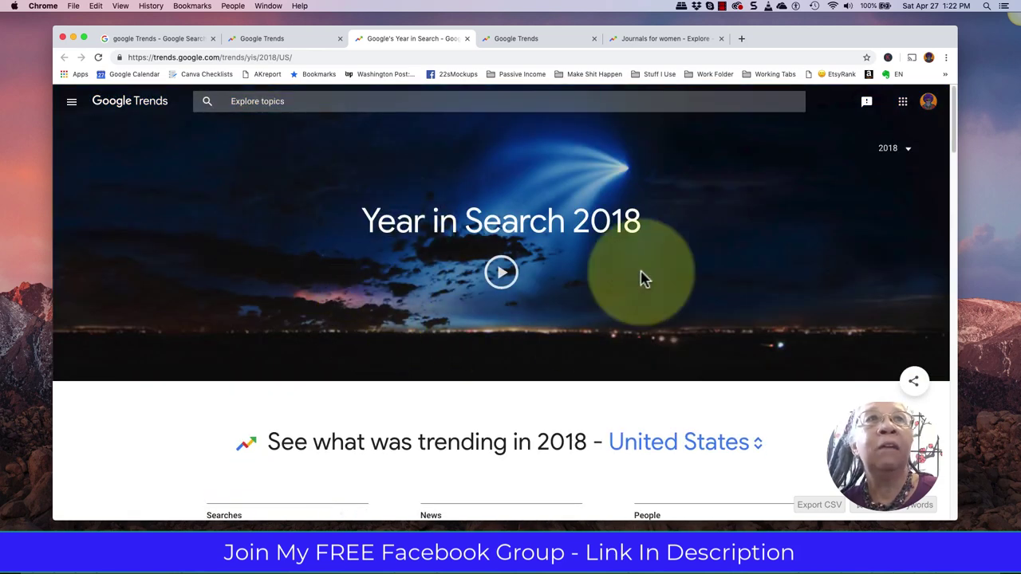
pyautogui.click(534, 38)
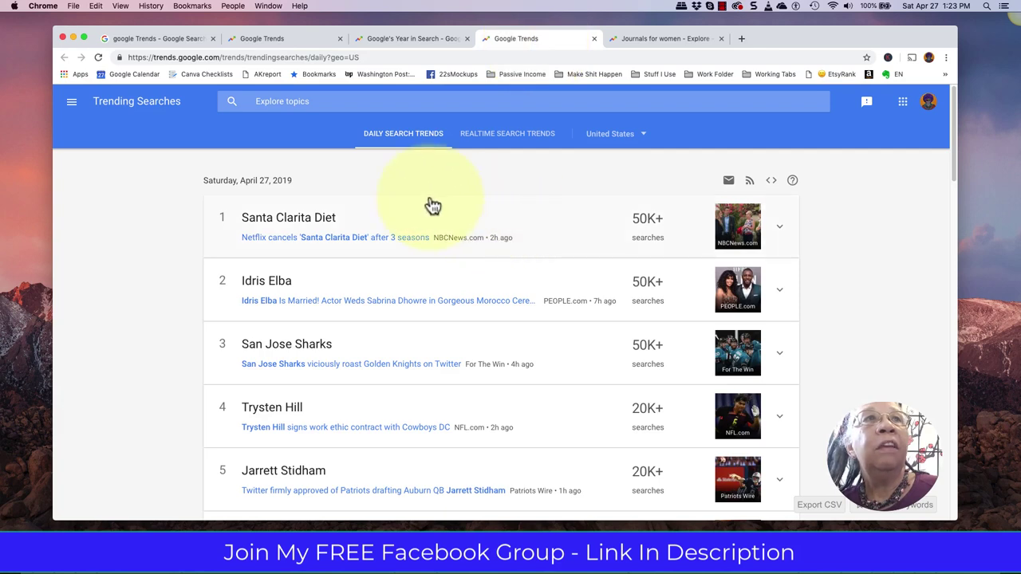
# Step: Show the realtime search trends for the United States and examine the stories of the past 24 hours
pyautogui.click(516, 137)
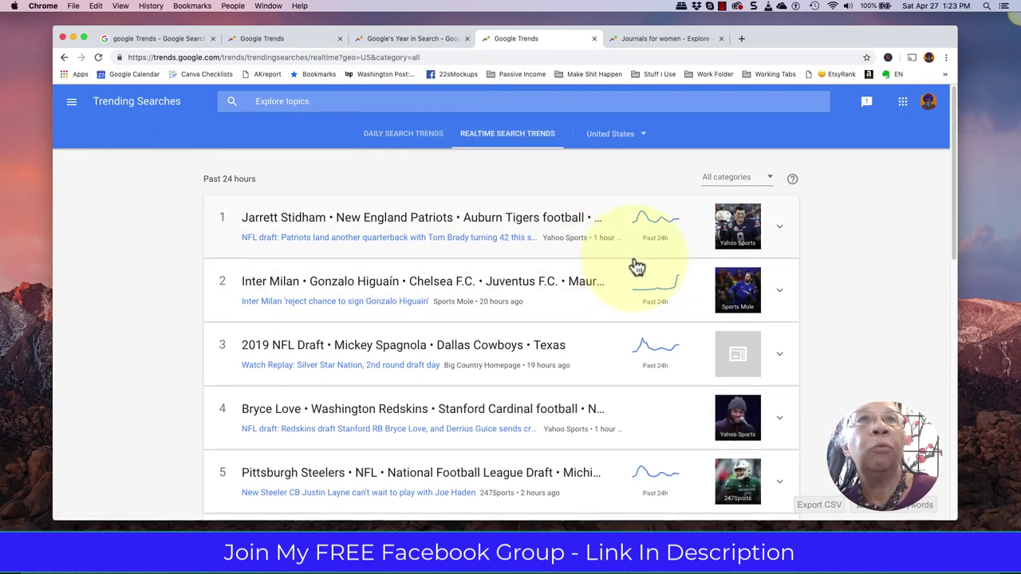
pyautogui.scroll(-4, 635, 266)
pyautogui.scroll(4, 637, 267)
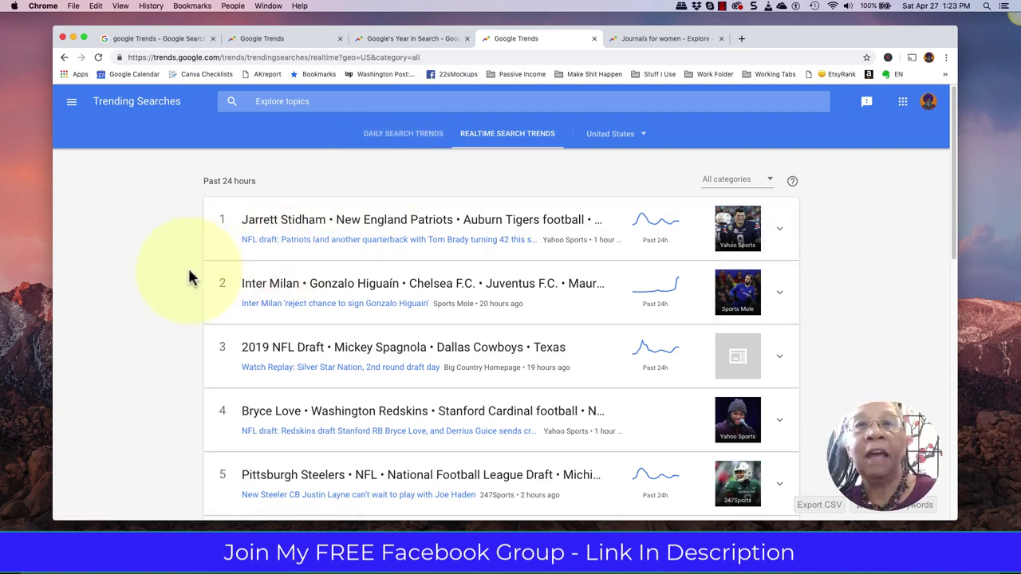
pyautogui.scroll(-2, 190, 277)
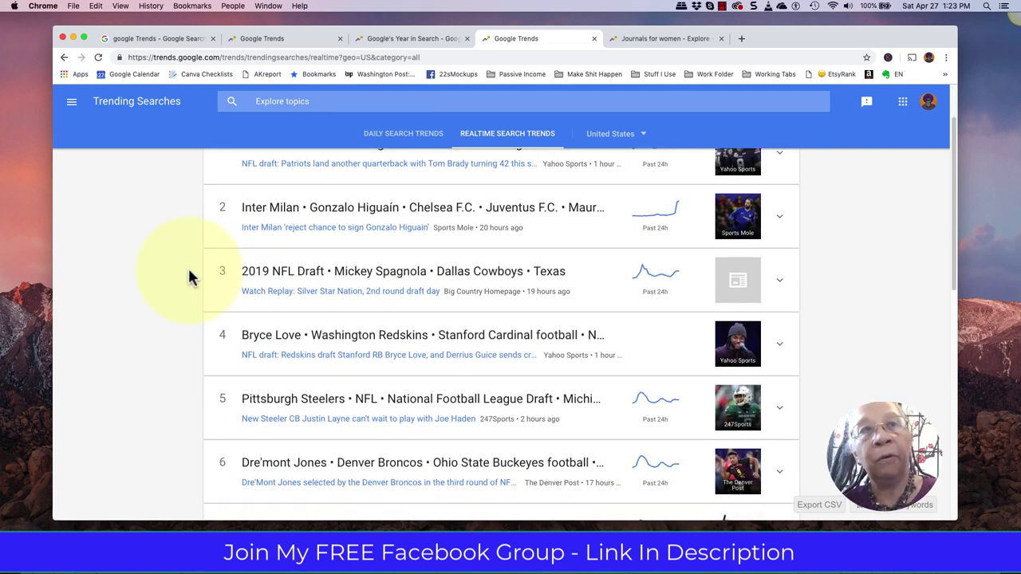
pyautogui.scroll(-4, 190, 278)
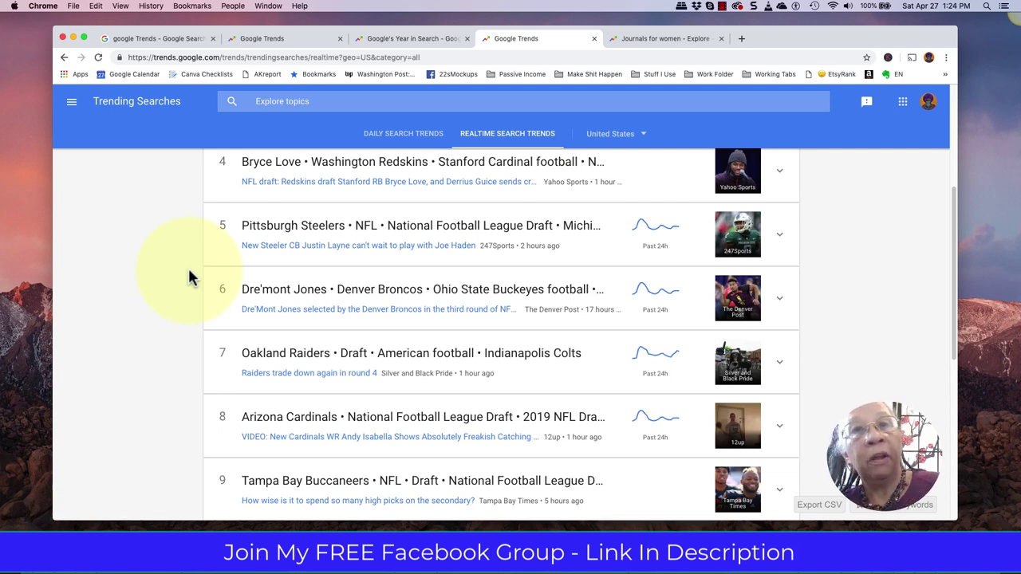
pyautogui.scroll(-5, 189, 277)
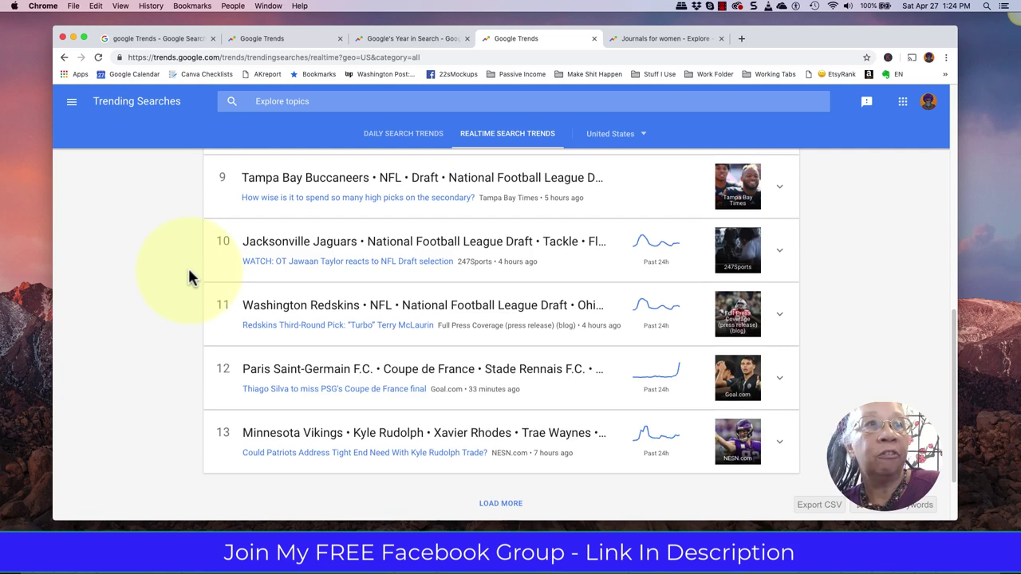
pyautogui.scroll(8, 189, 277)
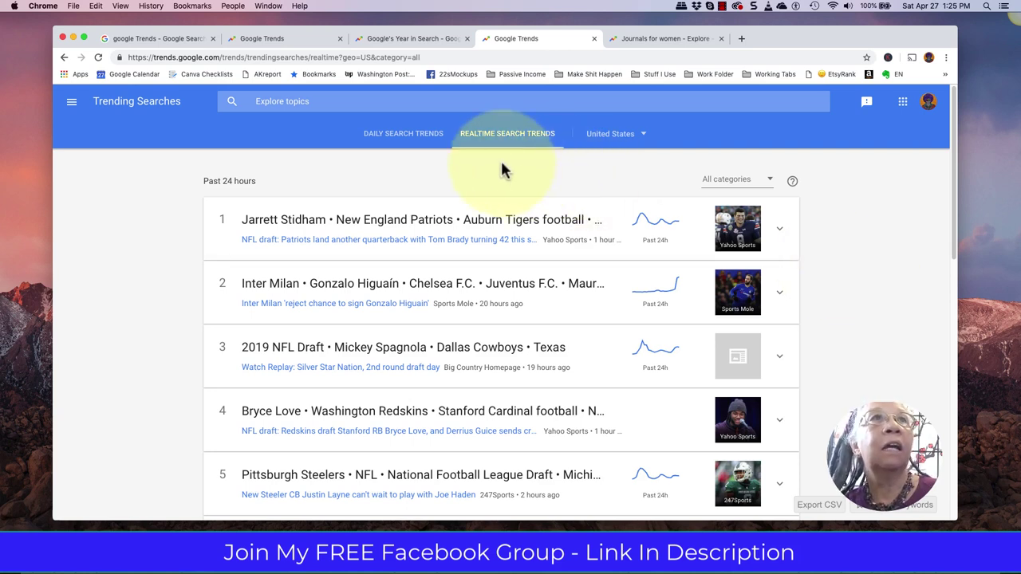
# Step: Show the daily search trends, view the available countries and choose United States
pyautogui.click(405, 135)
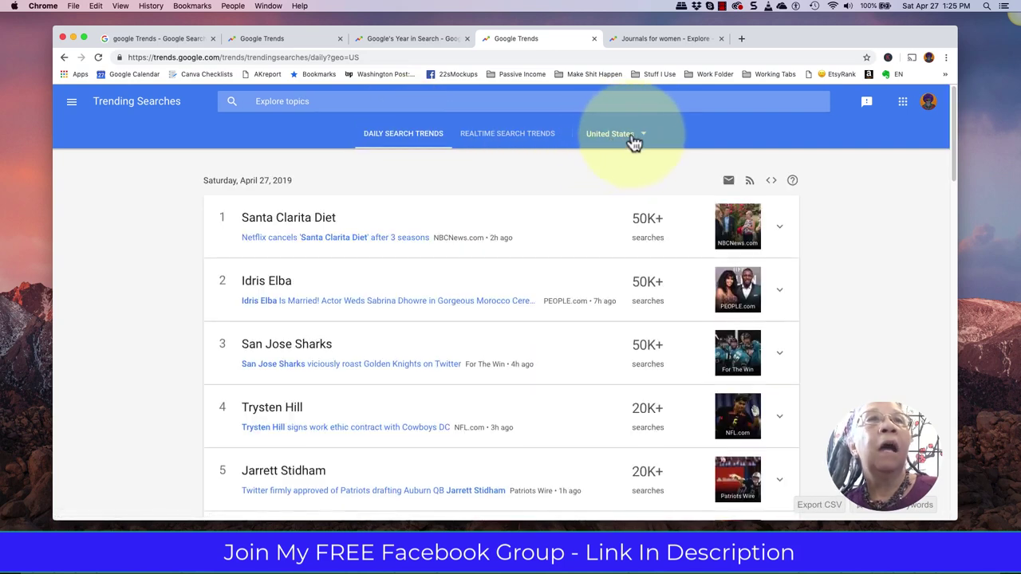
pyautogui.click(644, 137)
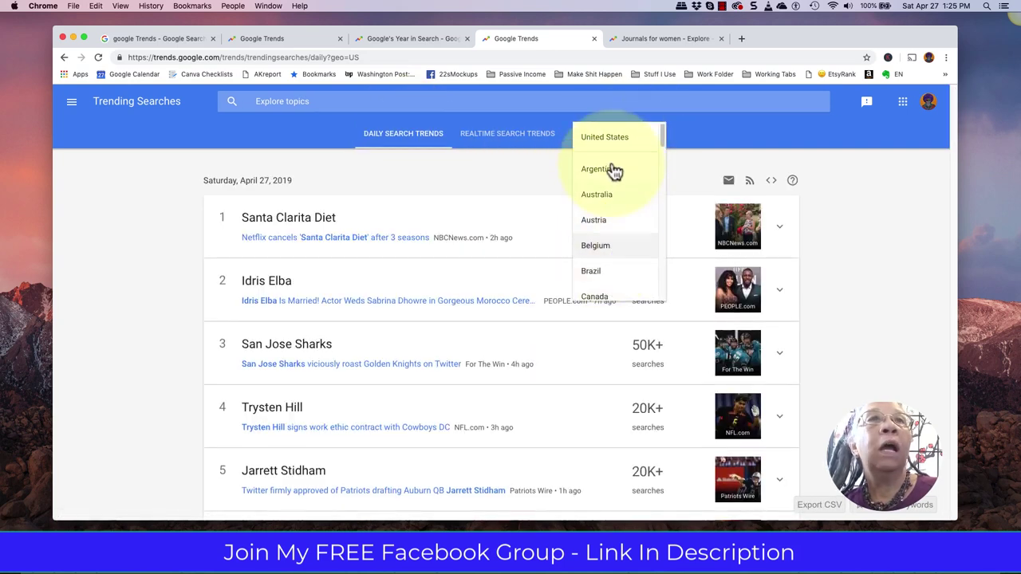
pyautogui.moveTo(661, 136)
pyautogui.mouseDown()
pyautogui.moveTo(662, 193)
pyautogui.moveTo(672, 132)
pyautogui.mouseUp()
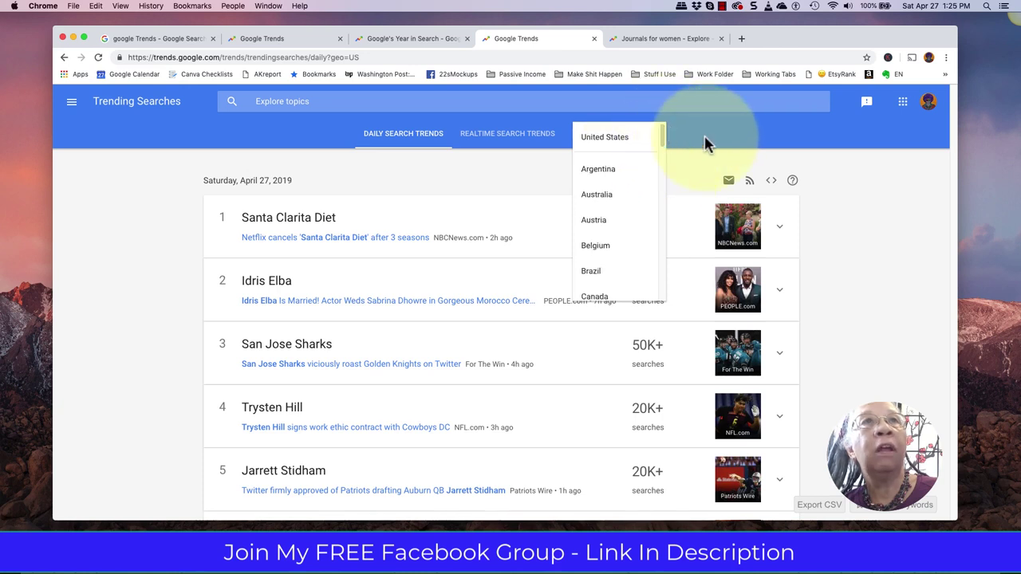
pyautogui.click(599, 141)
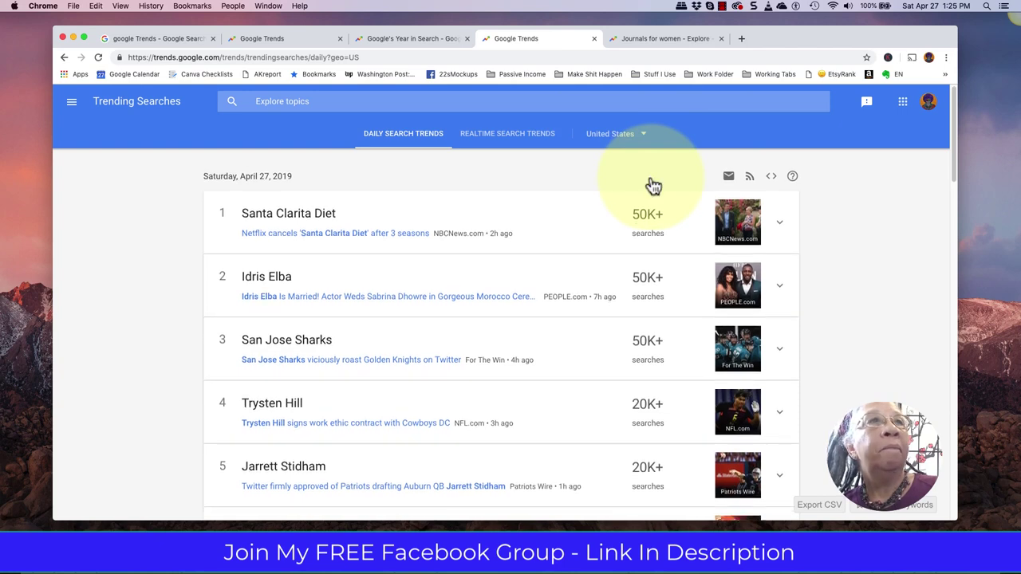
# Step: Examine the daily United States search trends for April 27, 2019 and the preceding day's list through its last entry
pyautogui.scroll(-1, 498, 182)
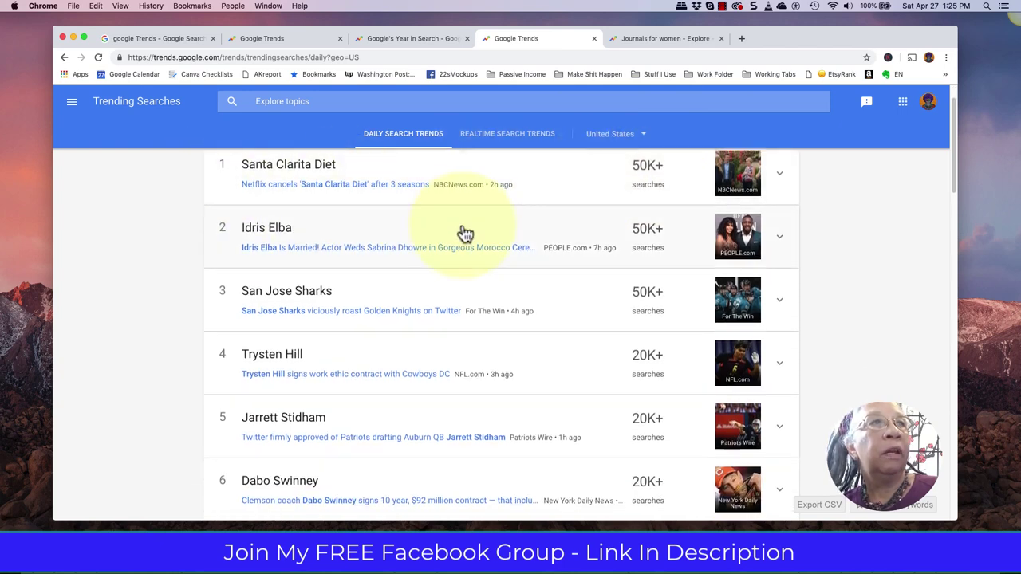
pyautogui.scroll(-4, 462, 232)
pyautogui.scroll(-4, 465, 232)
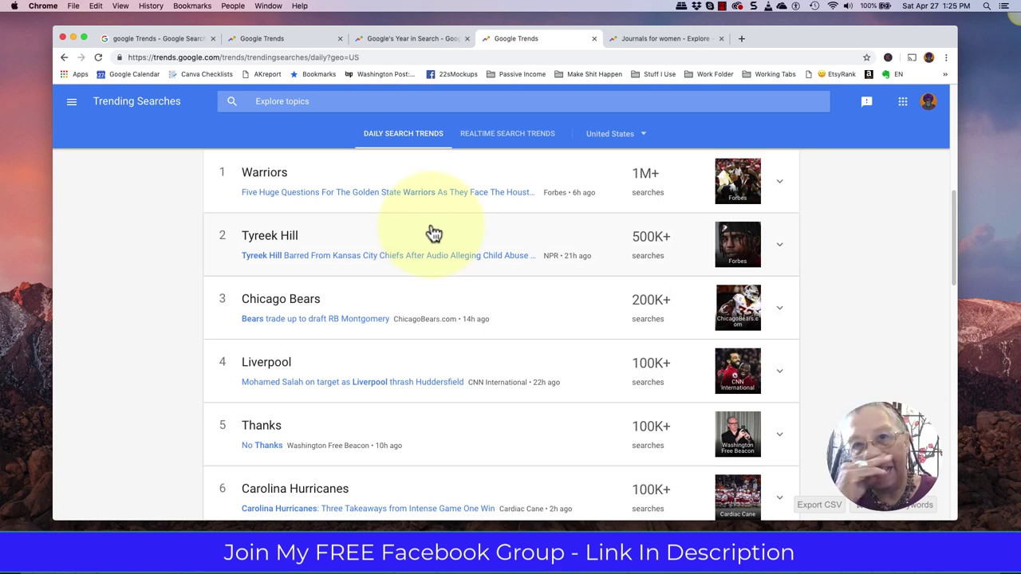
pyautogui.scroll(-1, 433, 232)
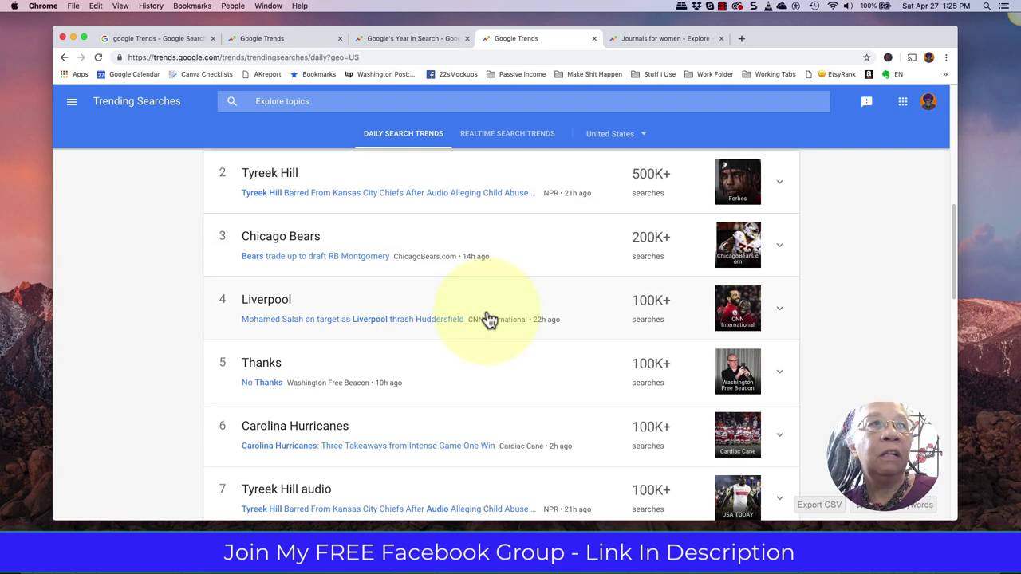
pyautogui.scroll(-1, 490, 319)
pyautogui.scroll(-2, 490, 319)
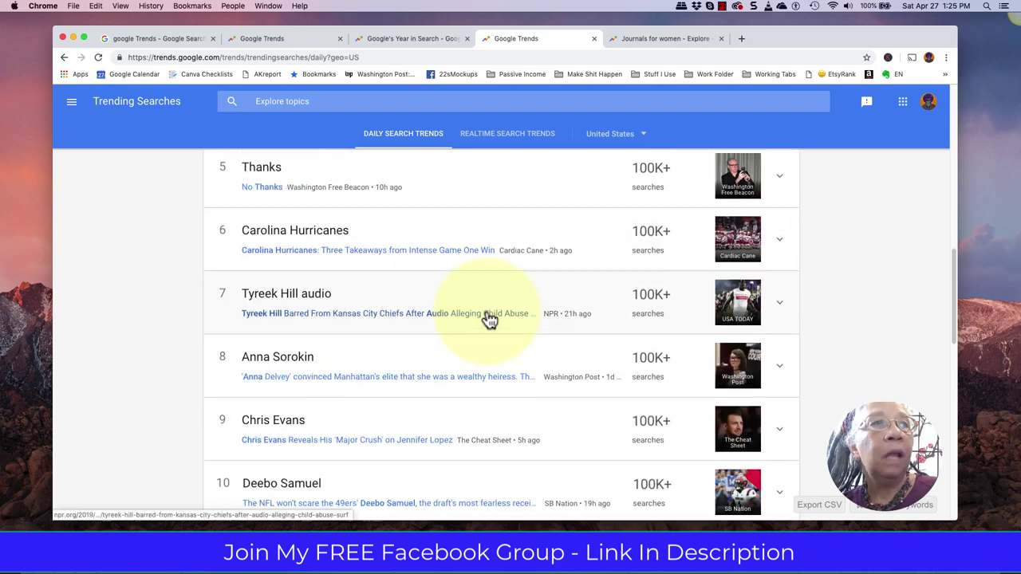
pyautogui.scroll(-2, 490, 319)
pyautogui.scroll(-2, 489, 319)
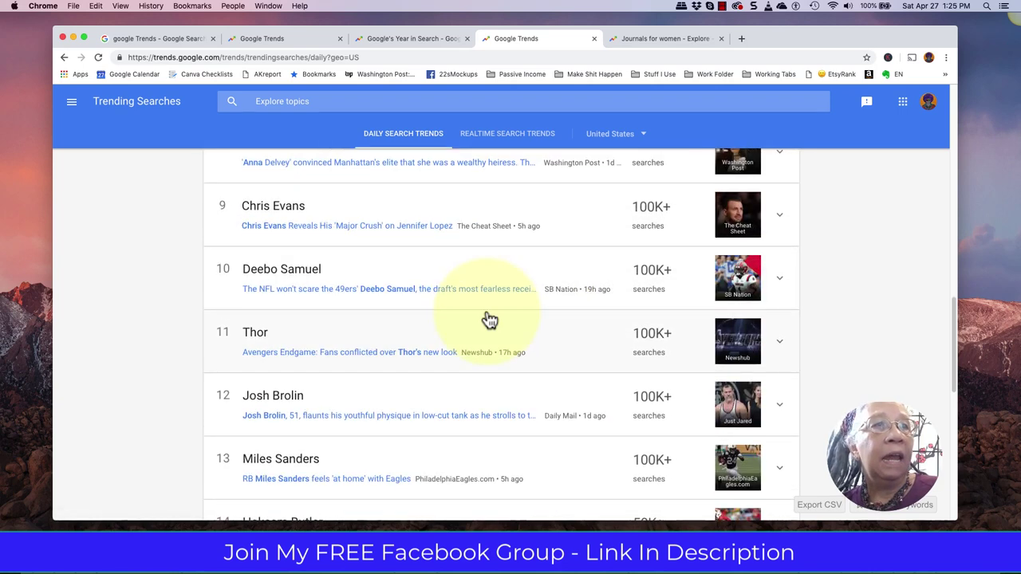
pyautogui.scroll(-2, 490, 319)
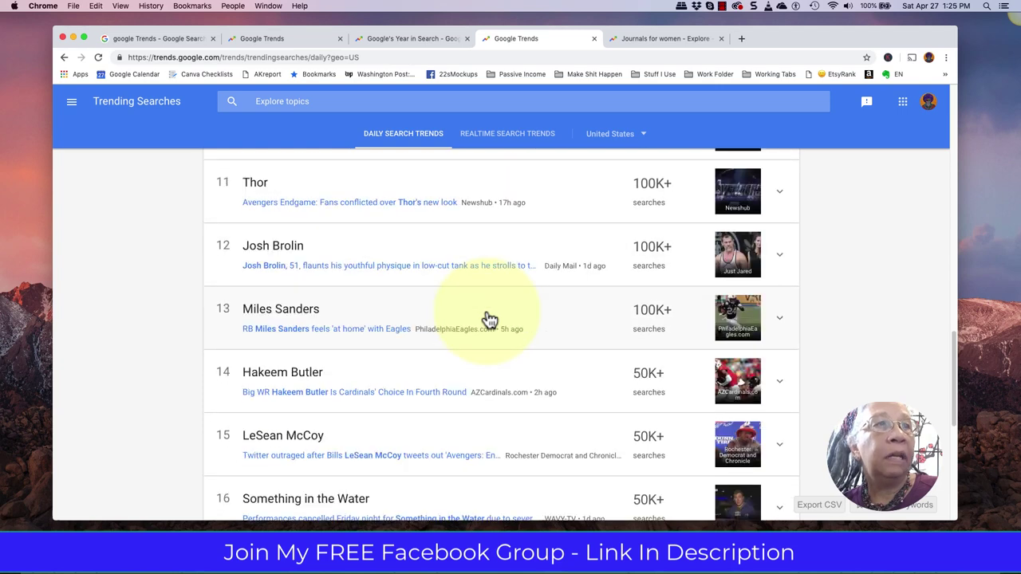
pyautogui.scroll(-3, 490, 319)
pyautogui.scroll(-3, 490, 319)
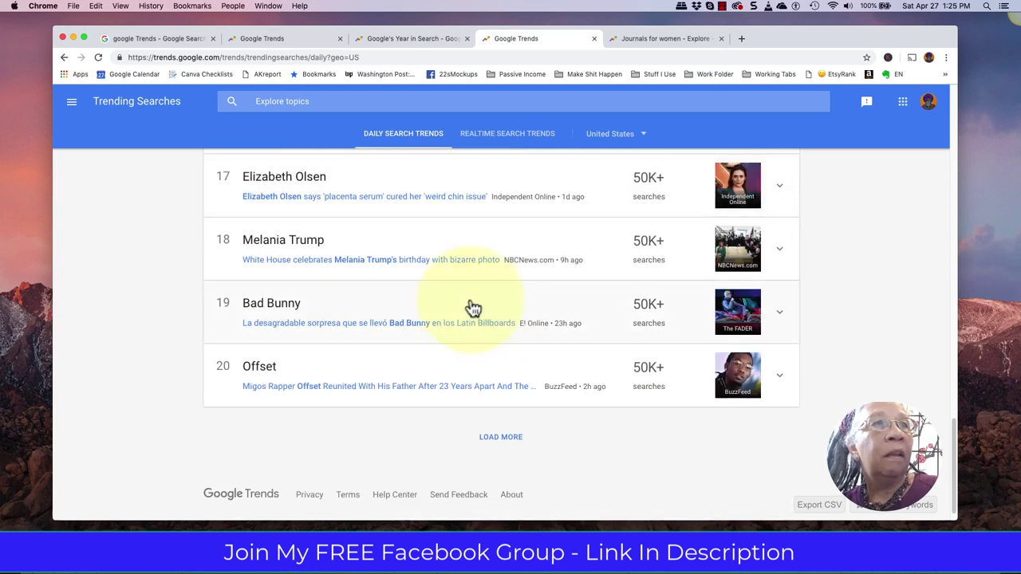
pyautogui.scroll(4, 410, 276)
pyautogui.scroll(2, 410, 276)
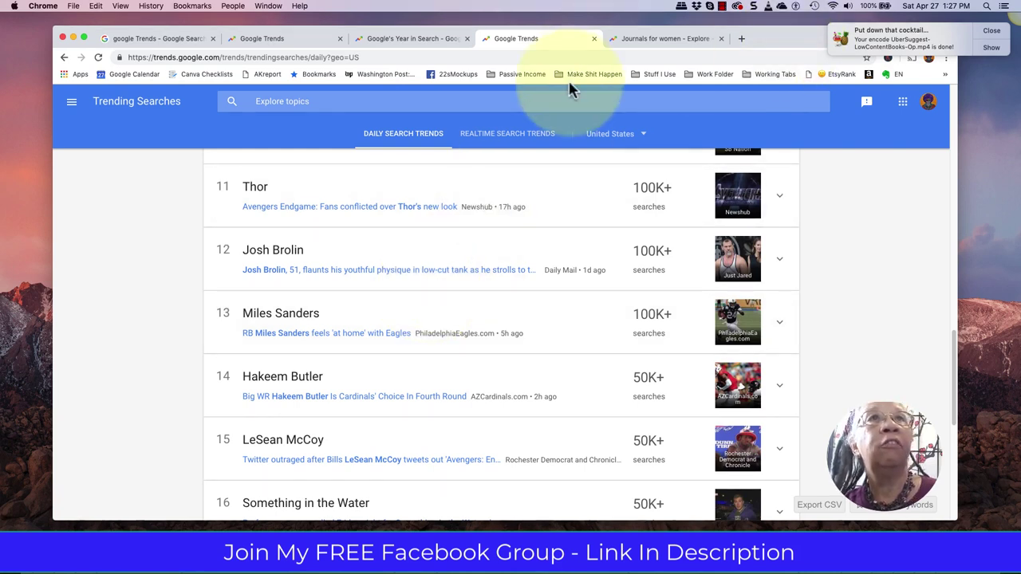
# Step: Switch to the open "Journals for women" exploration and add "journals for men" as a comparison term
pyautogui.click(645, 41)
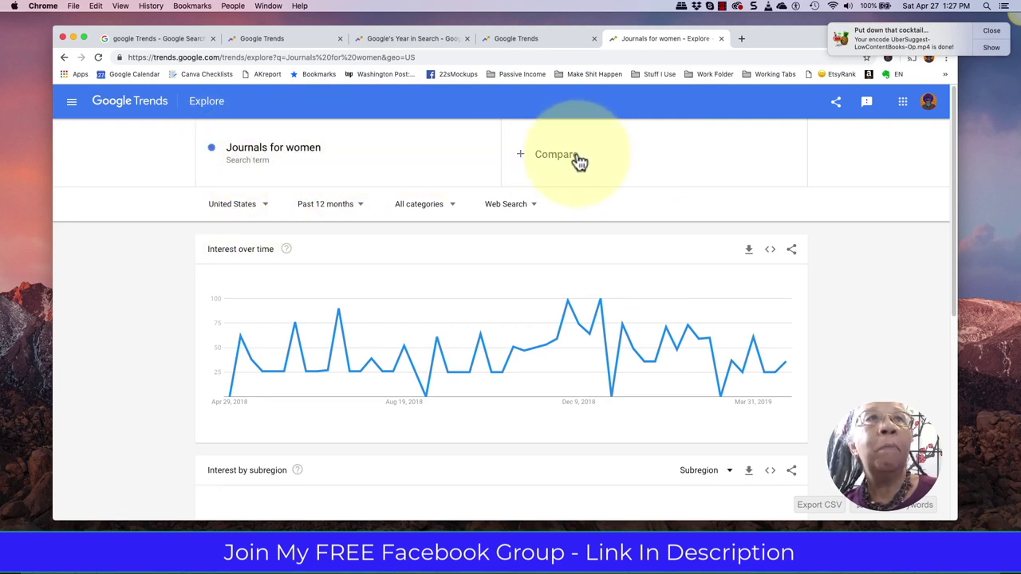
pyautogui.click(579, 159)
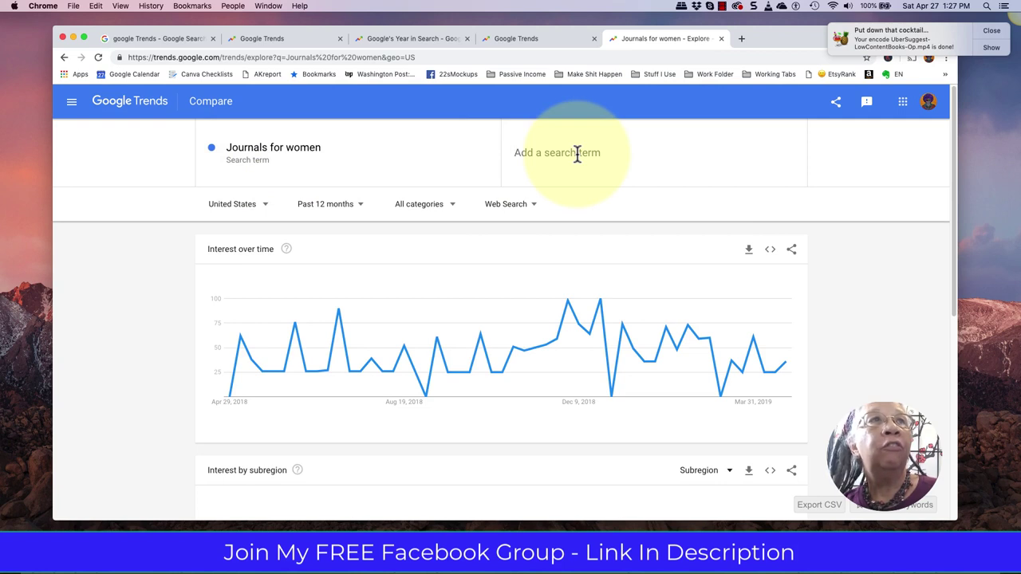
pyautogui.write('jour')
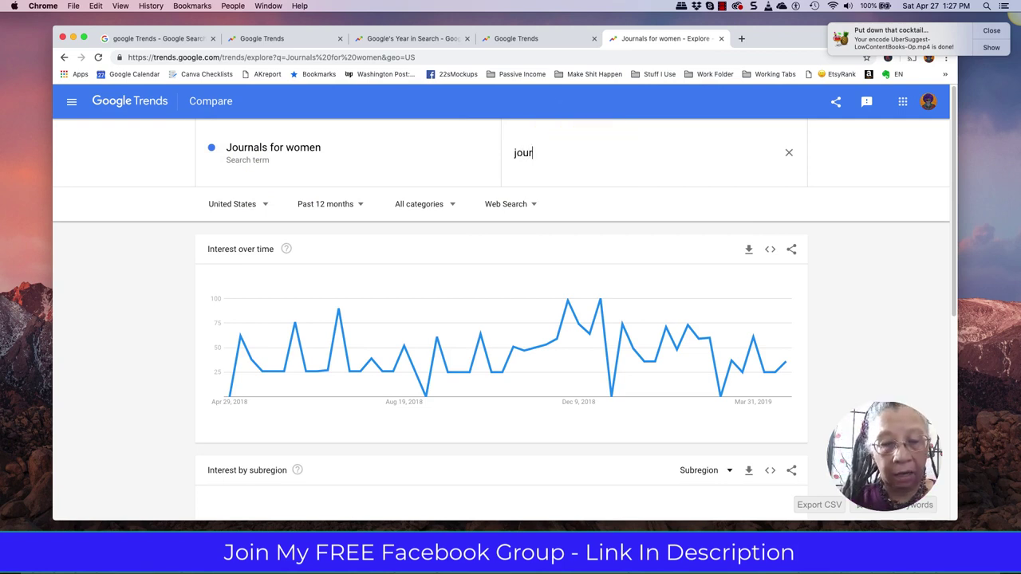
pyautogui.write('nals for men')
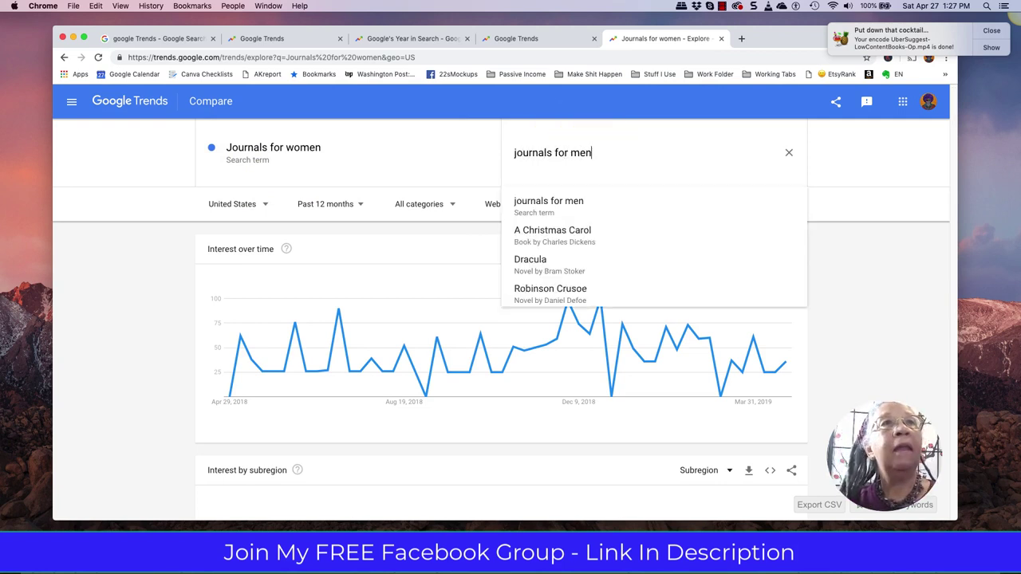
pyautogui.press('Return')
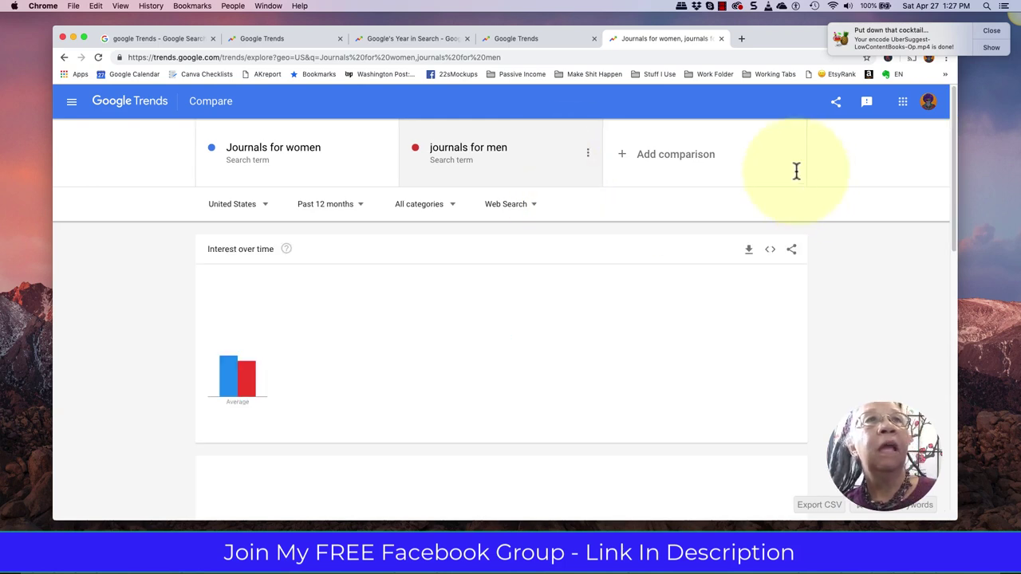
# Step: Add "journals for girls" as the third search term in the comparison
pyautogui.click(673, 160)
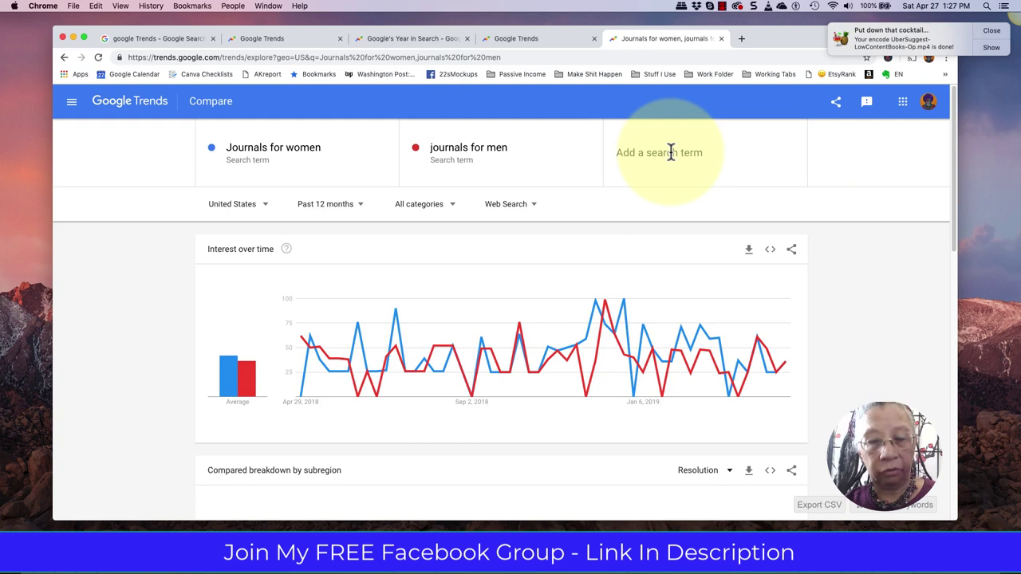
pyautogui.write('juornals f')
pyautogui.press('BackSpace')
pyautogui.press('BackSpace')
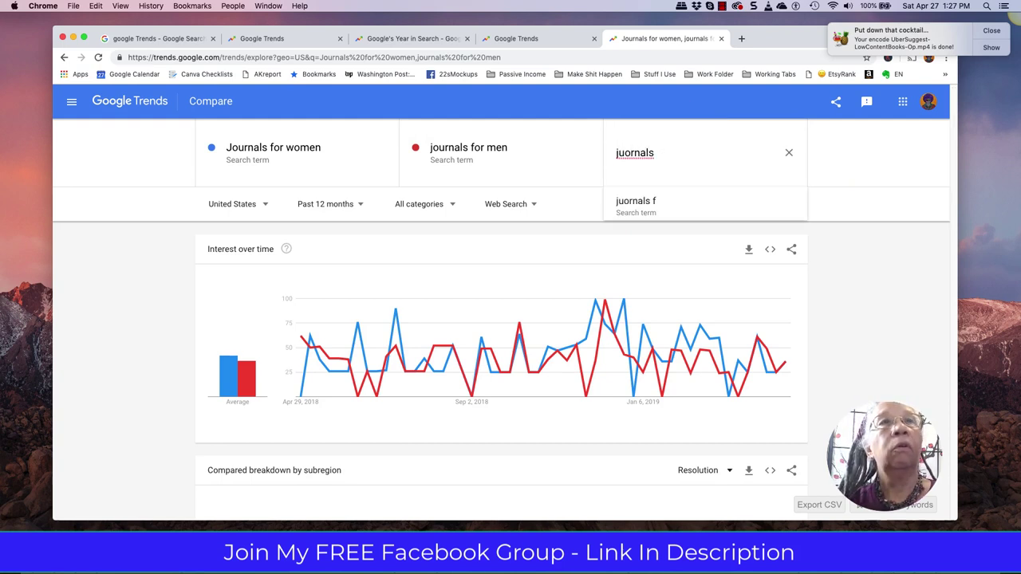
pyautogui.press('BackSpace')
pyautogui.press('BackSpace')
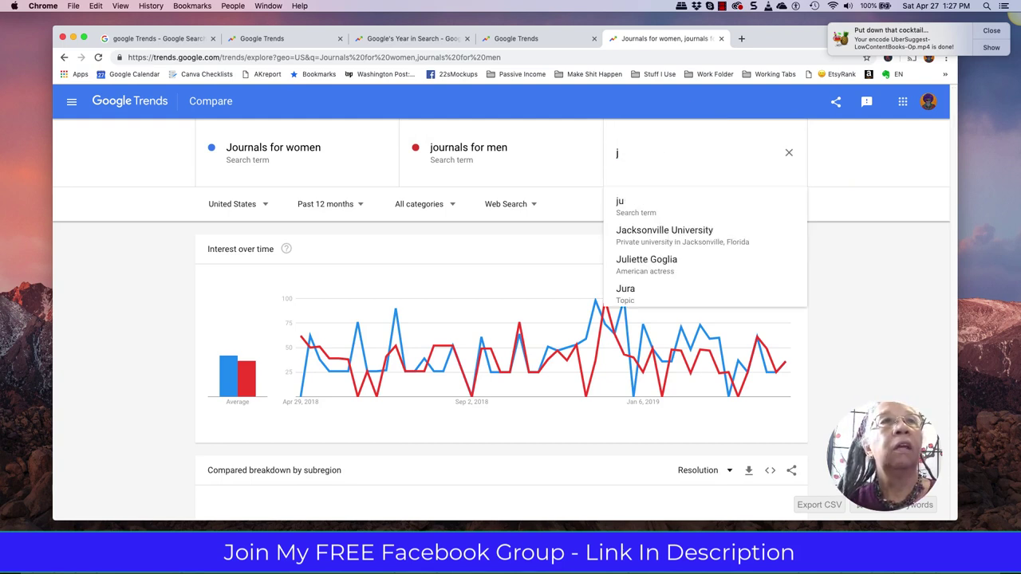
pyautogui.write('ournals for')
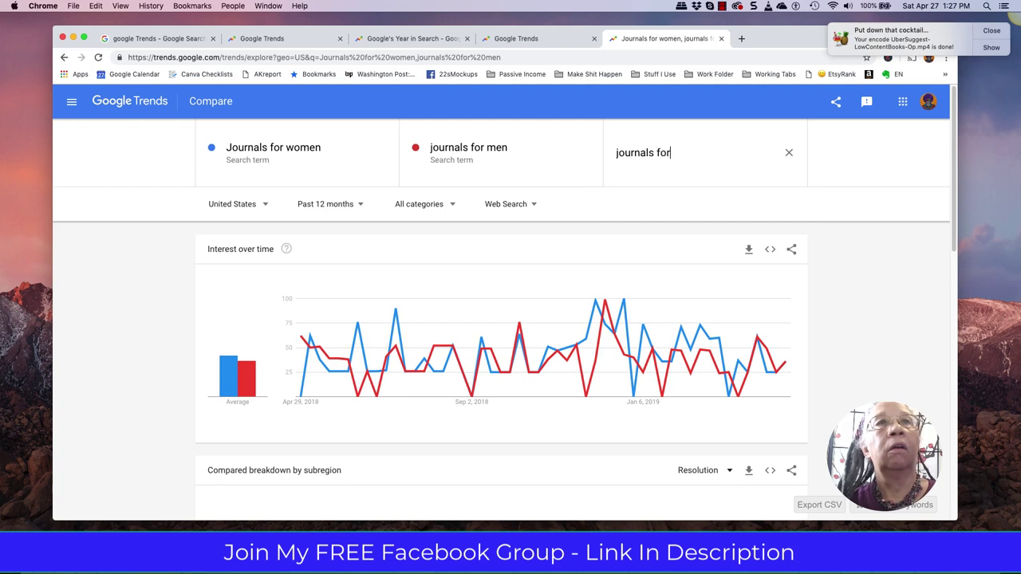
pyautogui.write(' g')
pyautogui.write('r')
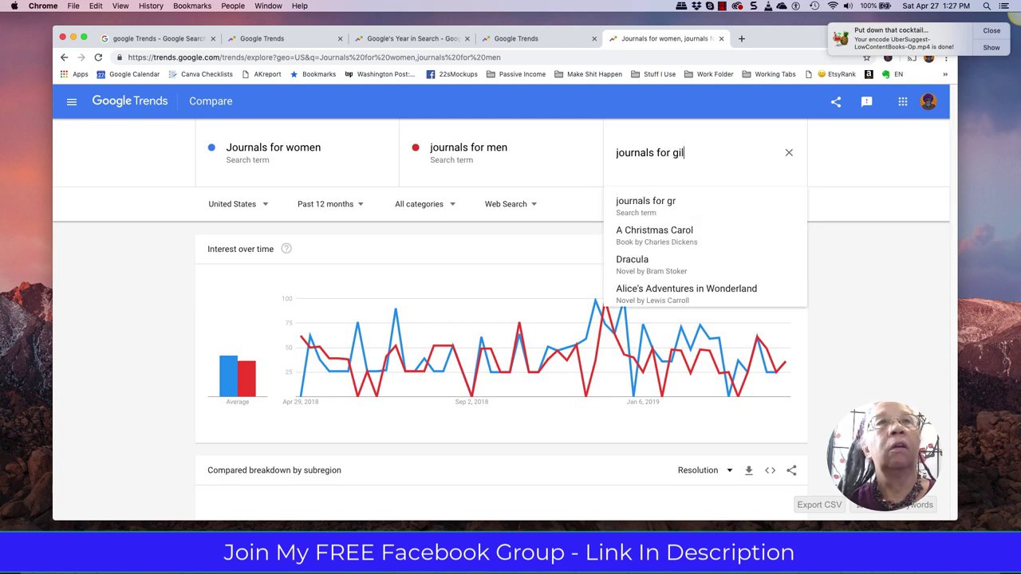
pyautogui.write('rls')
pyautogui.press('Return')
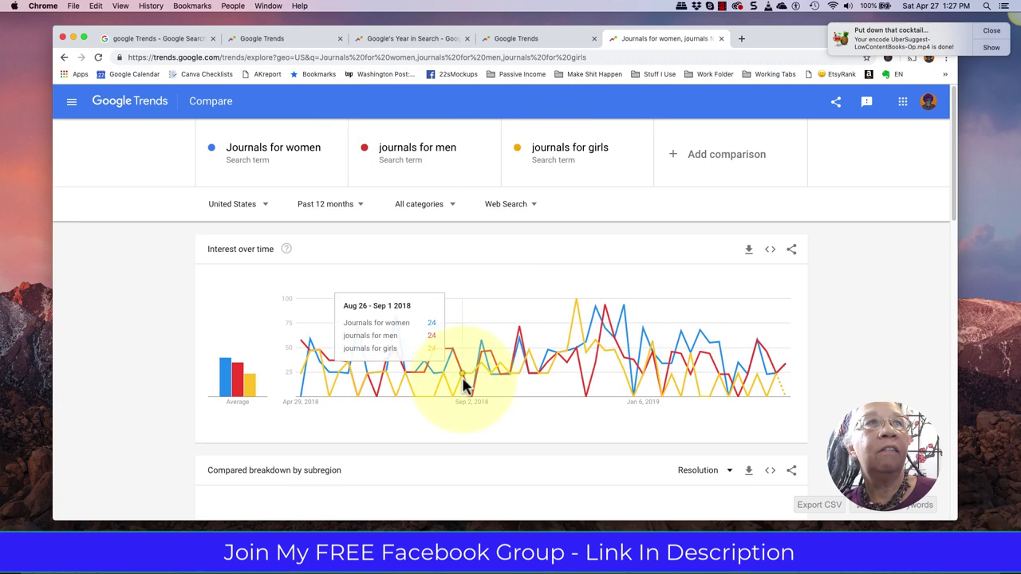
# Step: Examine the subregion breakdown and the interest-over-time chart for the three compared journal terms
pyautogui.scroll(-1, 468, 366)
pyautogui.scroll(-5, 468, 365)
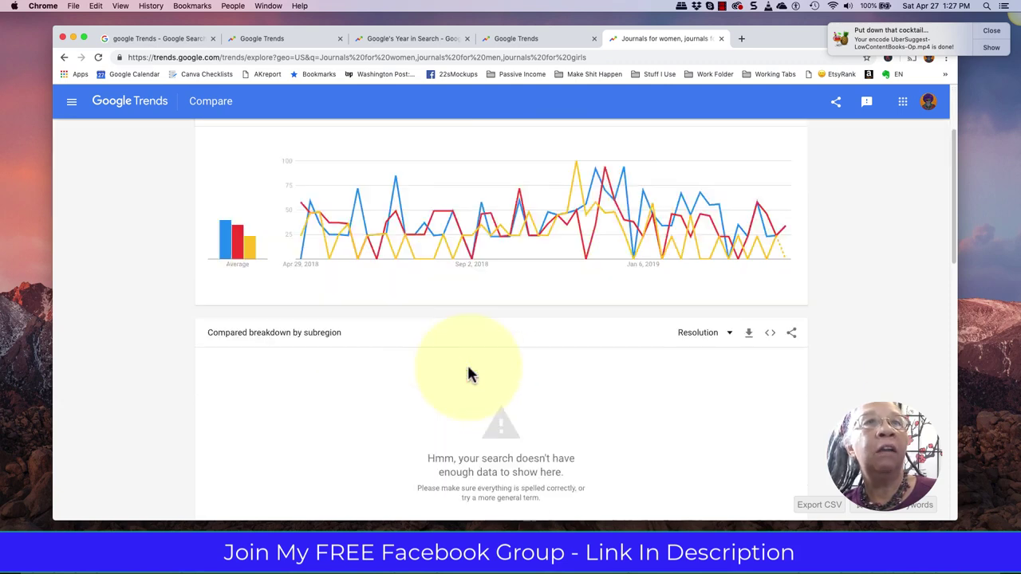
pyautogui.scroll(5, 466, 362)
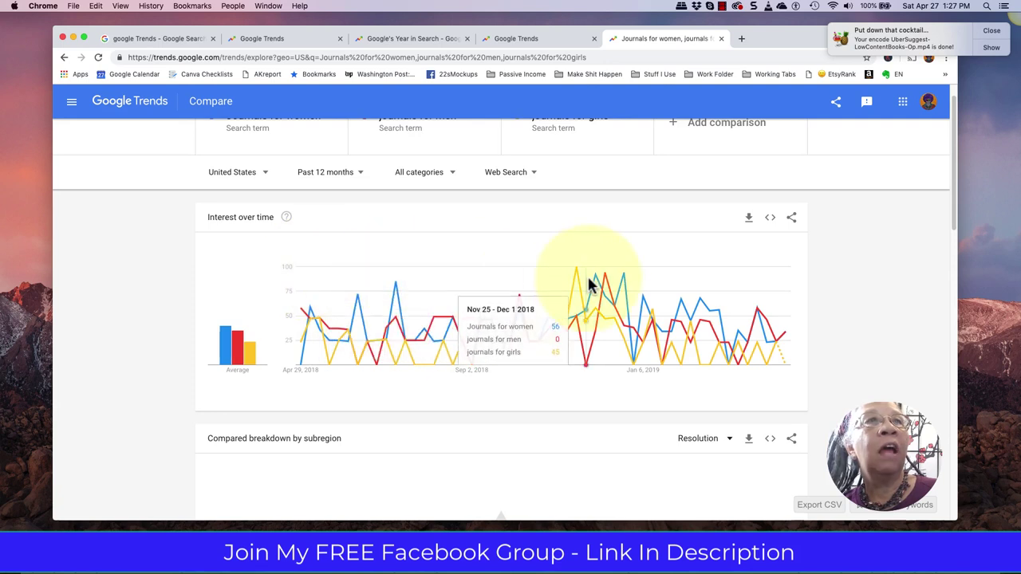
# Step: Set the comparison's time range to 2004 - present and examine the three journal terms' interest over time
pyautogui.click(330, 182)
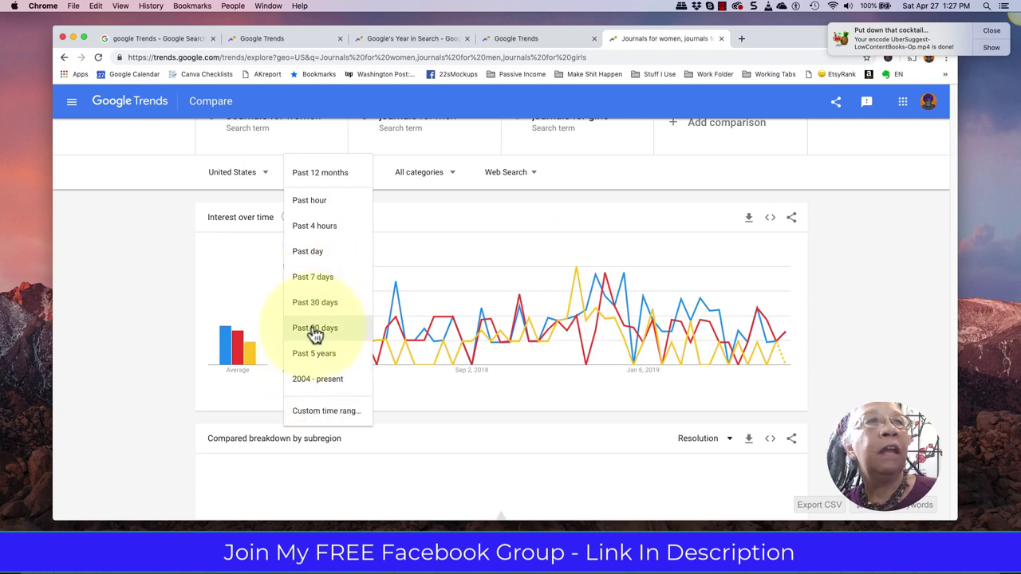
pyautogui.click(307, 380)
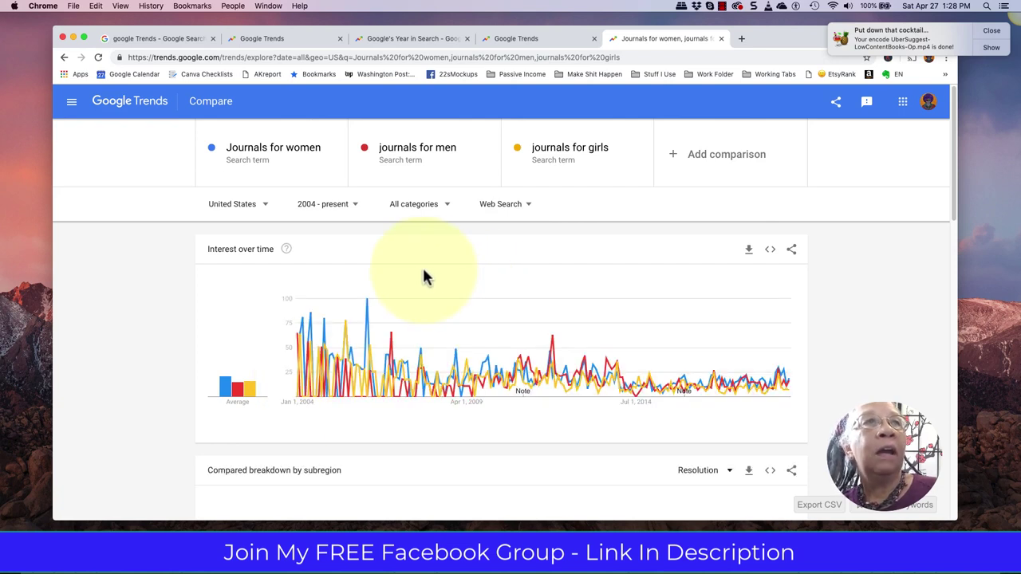
pyautogui.moveTo(368, 307)
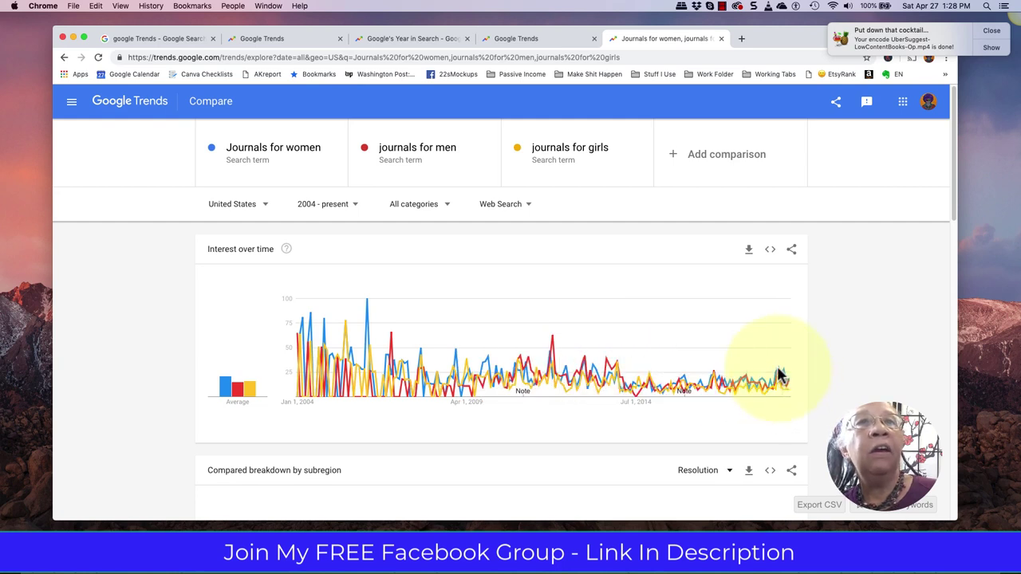
pyautogui.moveTo(780, 376)
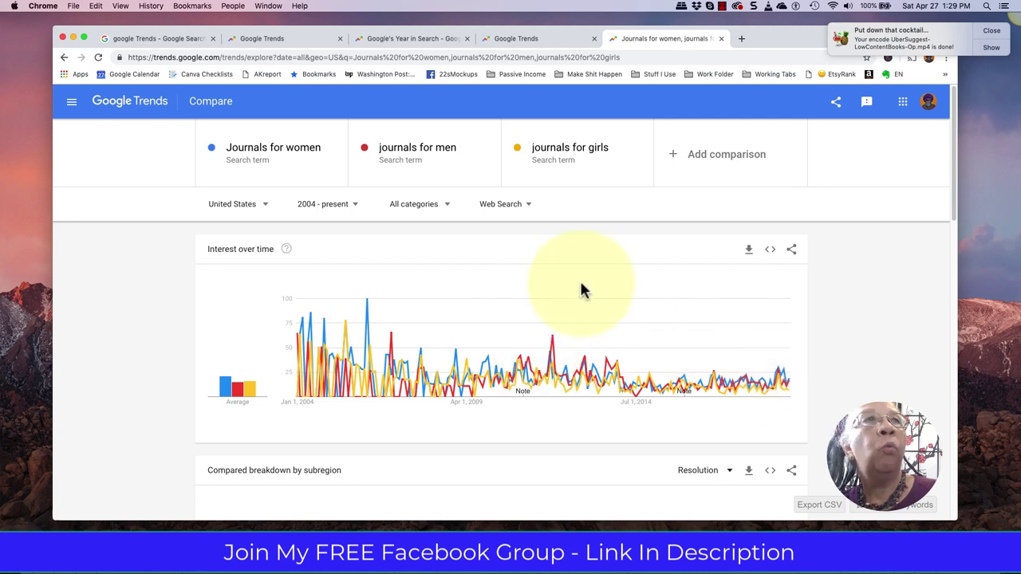
# Step: Set the comparison's time range to the past 5 years
pyautogui.click(354, 206)
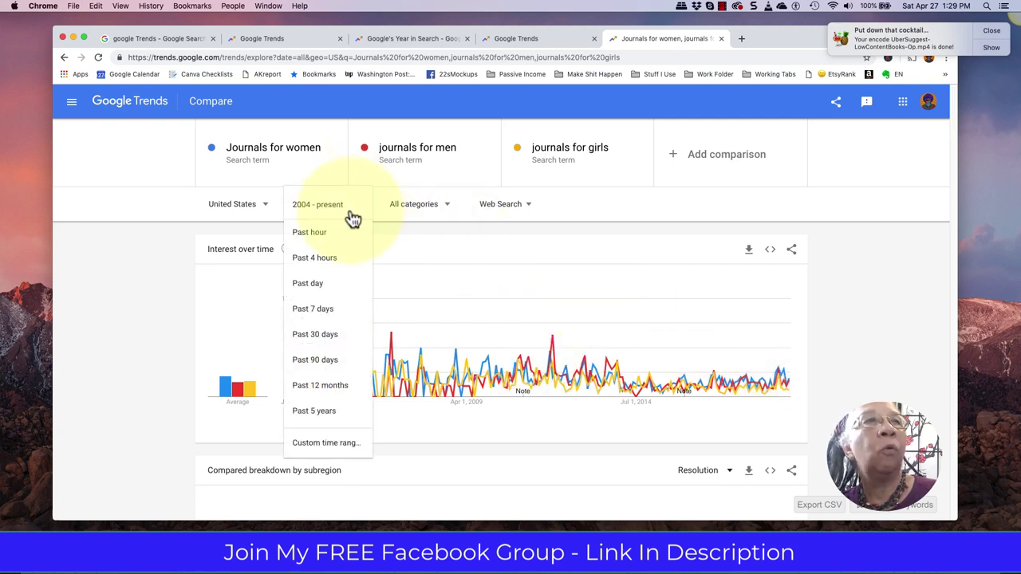
pyautogui.click(326, 413)
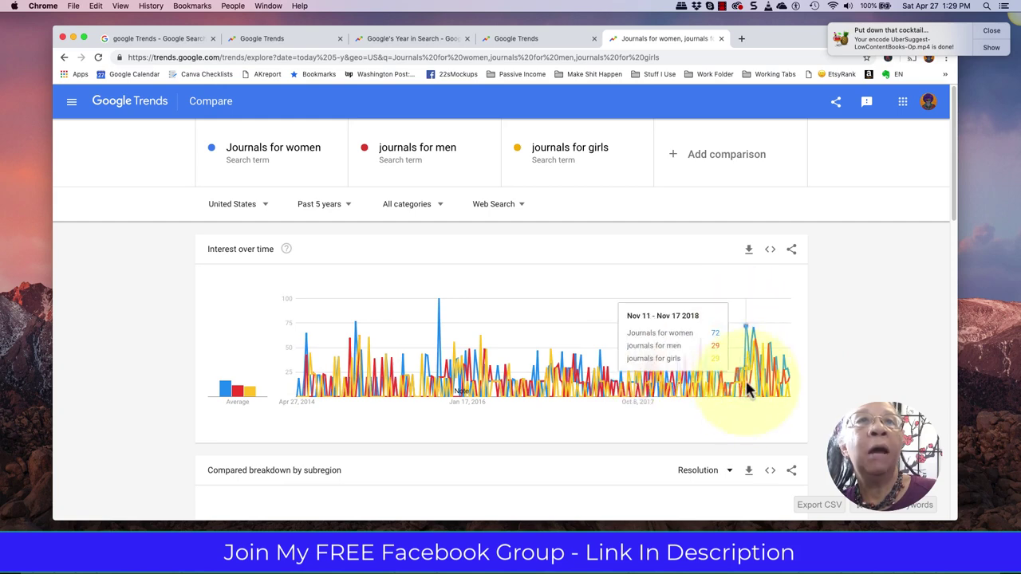
# Step: Examine the five-year interest chart, the subregion breakdown and the related queries for each journal term
pyautogui.scroll(-2, 751, 391)
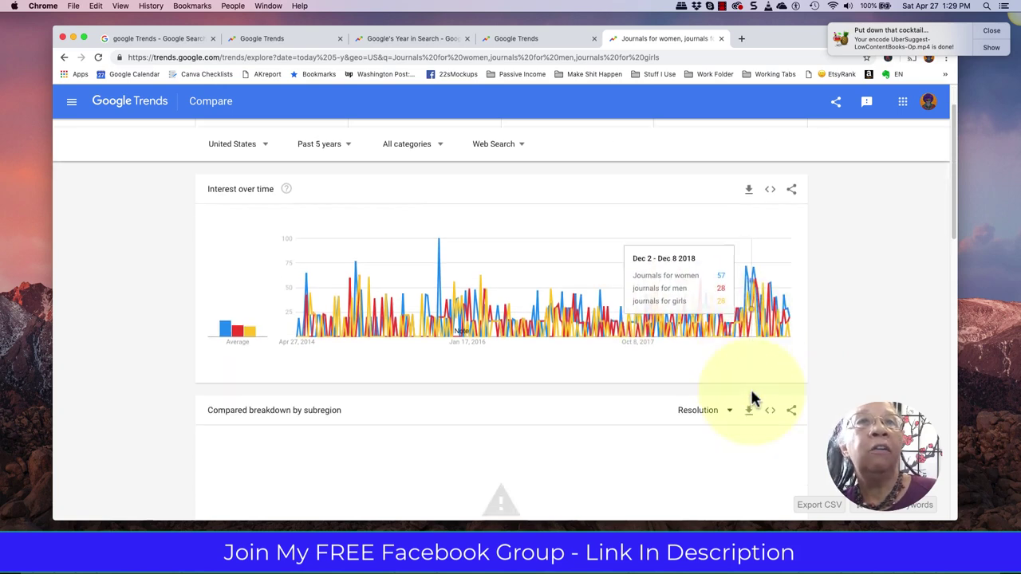
pyautogui.scroll(-6, 643, 387)
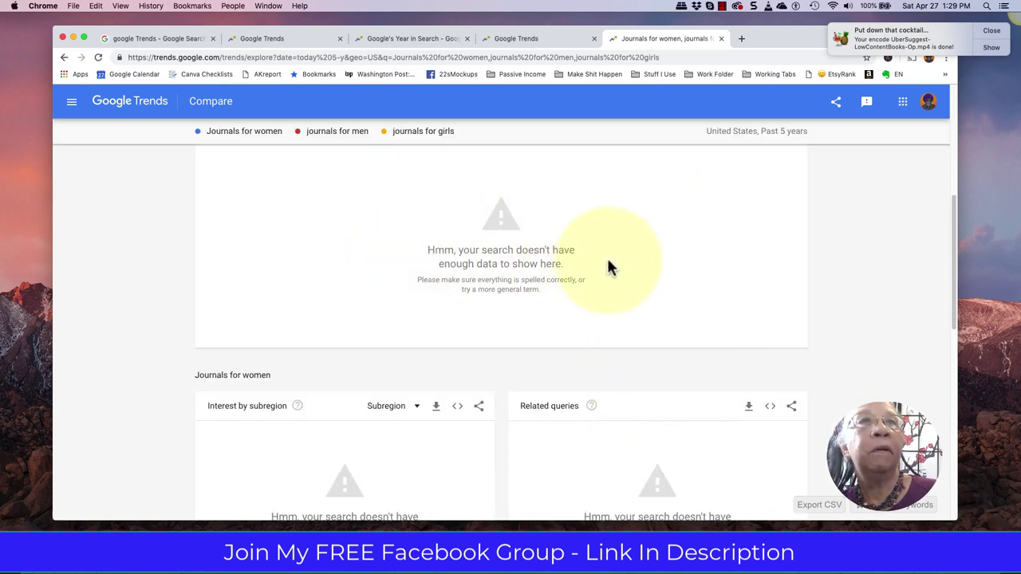
pyautogui.scroll(-10, 556, 280)
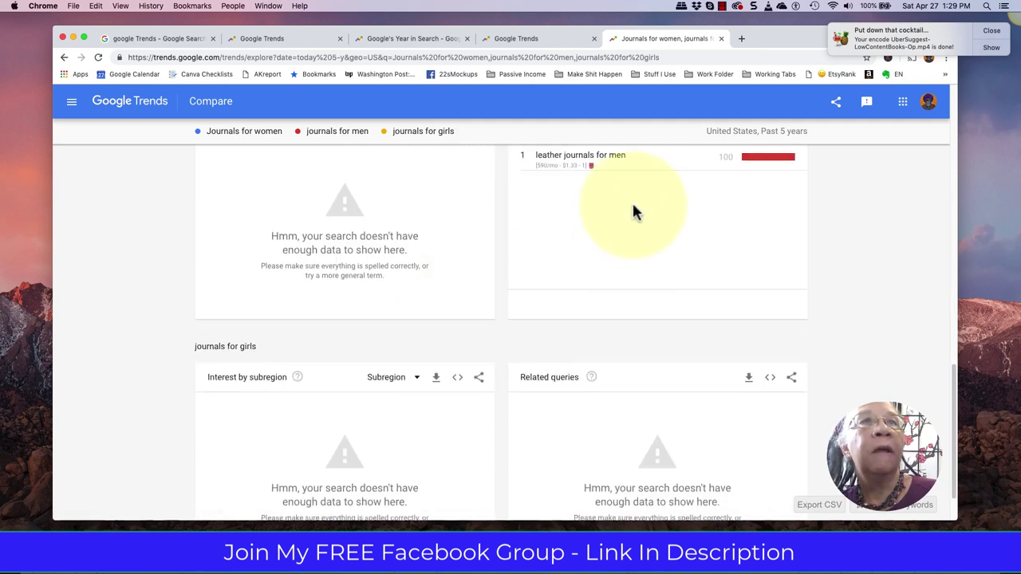
pyautogui.scroll(8, 632, 205)
pyautogui.scroll(4, 634, 211)
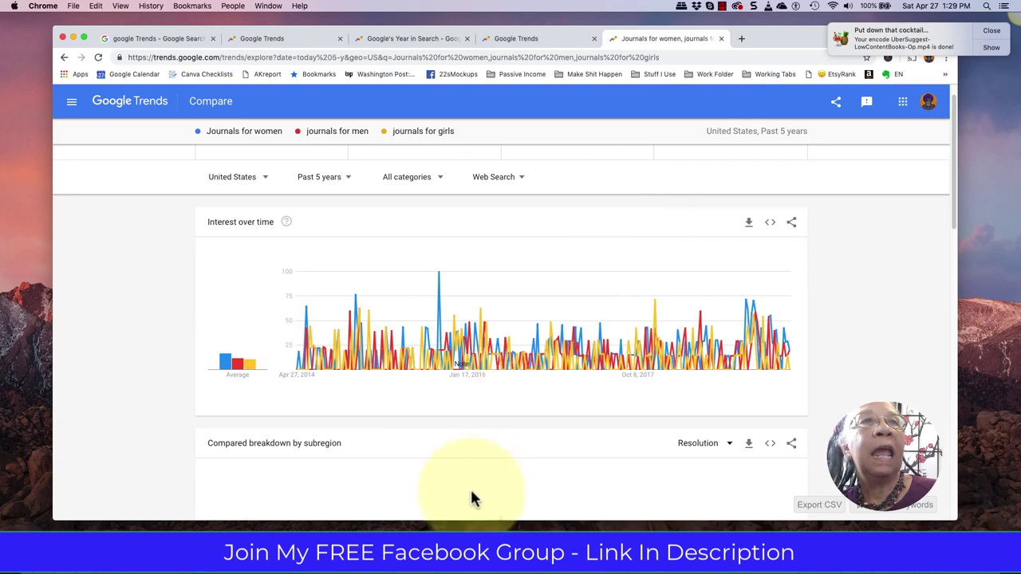
pyautogui.scroll(-2, 471, 478)
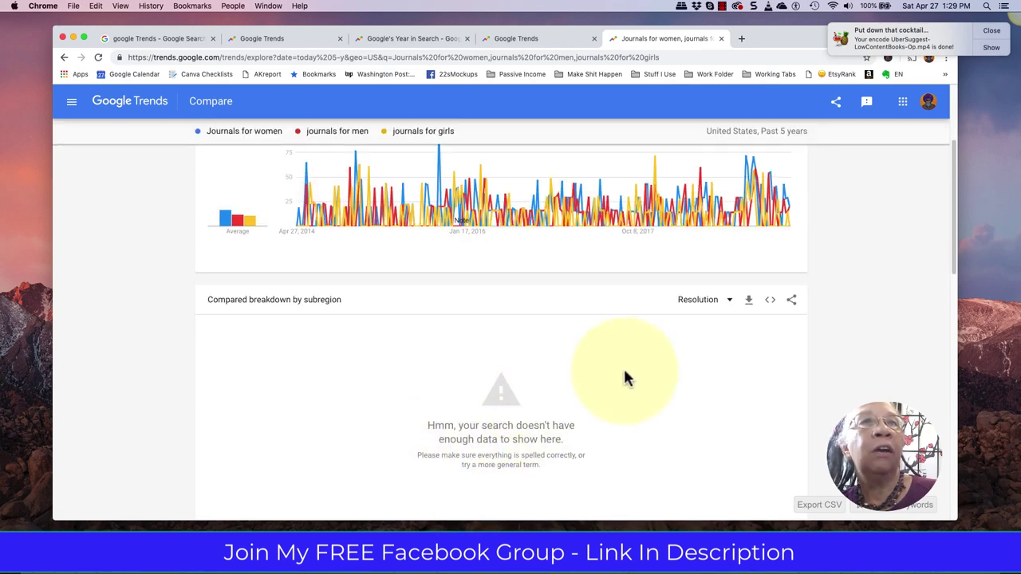
pyautogui.scroll(3, 447, 351)
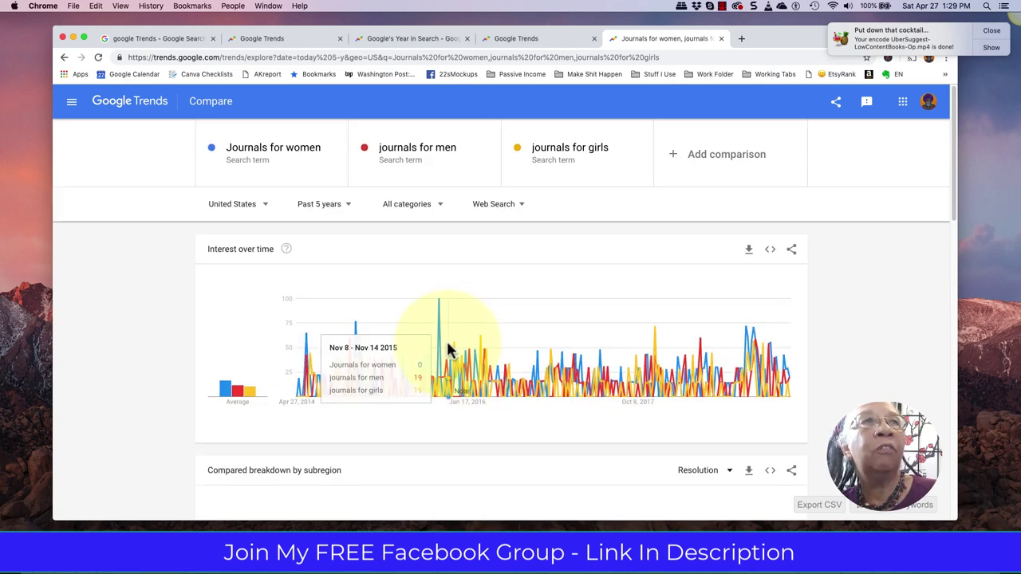
pyautogui.scroll(-2, 433, 374)
pyautogui.scroll(3, 431, 411)
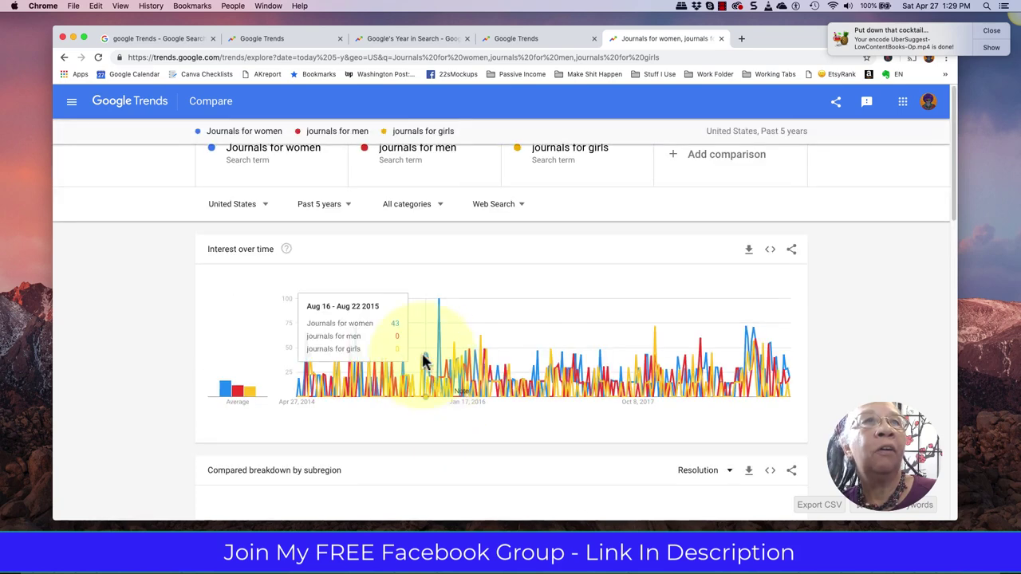
# Step: Limit the comparison to the Books & Literature category and examine its interest-over-time chart
pyautogui.click(441, 206)
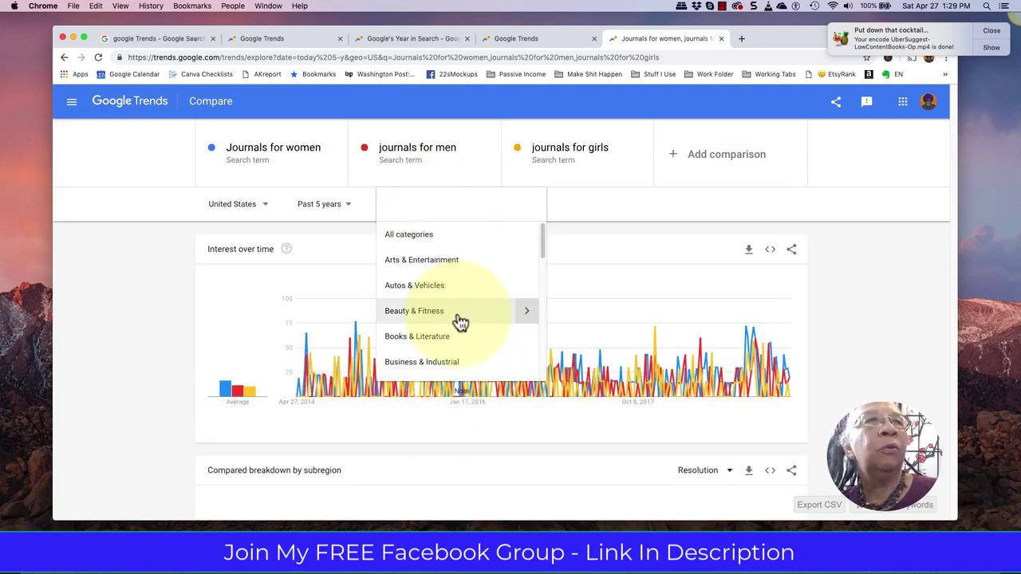
pyautogui.click(438, 337)
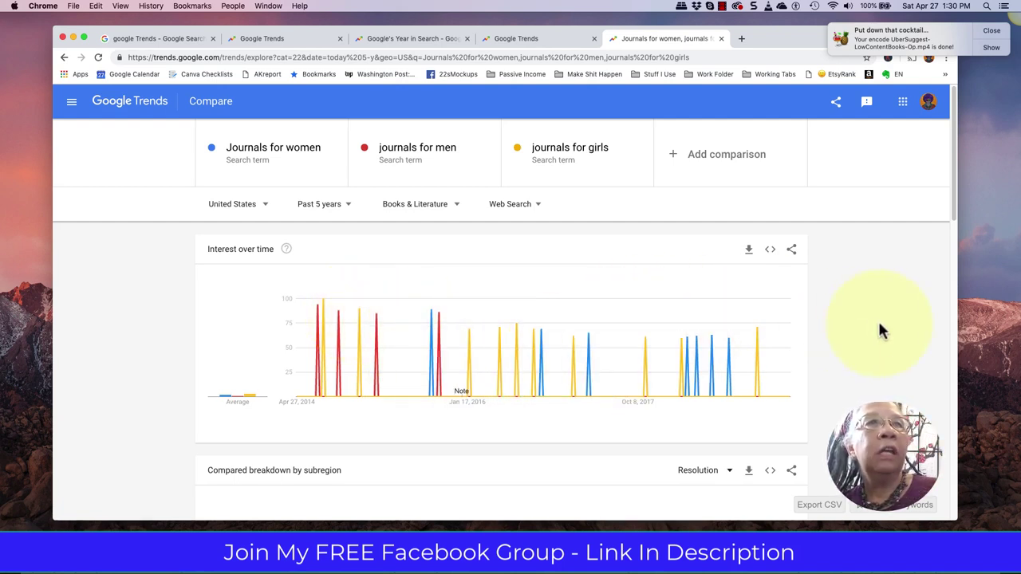
pyautogui.scroll(-2, 881, 334)
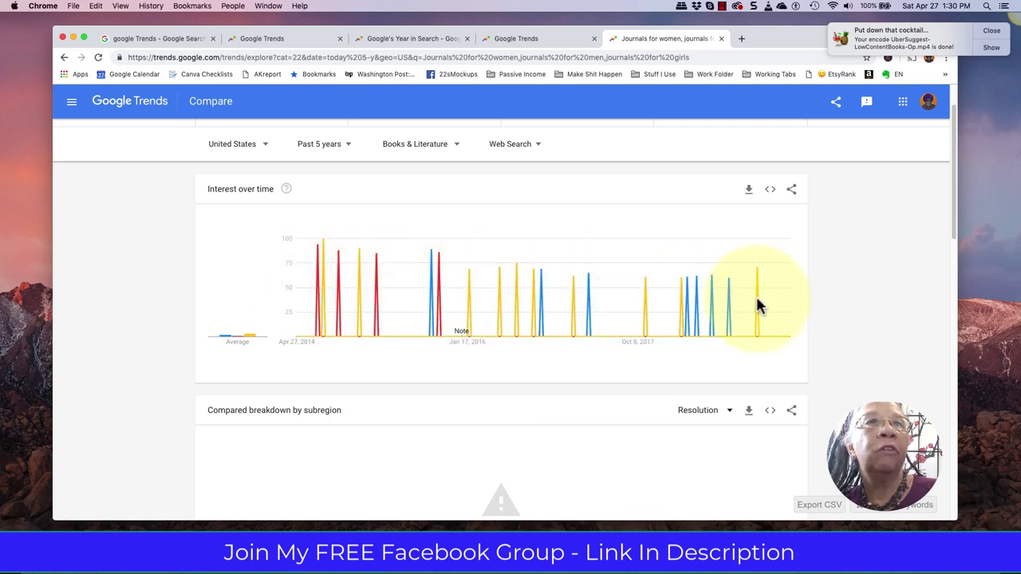
# Step: Add "journals for boys" as the fourth search term in the comparison
pyautogui.scroll(2, 571, 185)
pyautogui.click(700, 153)
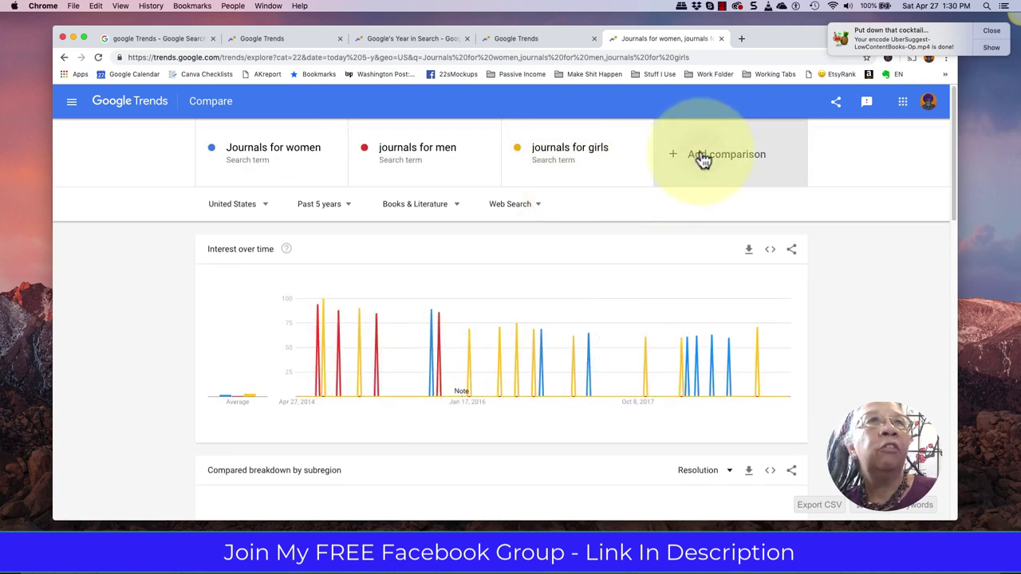
pyautogui.write('journ')
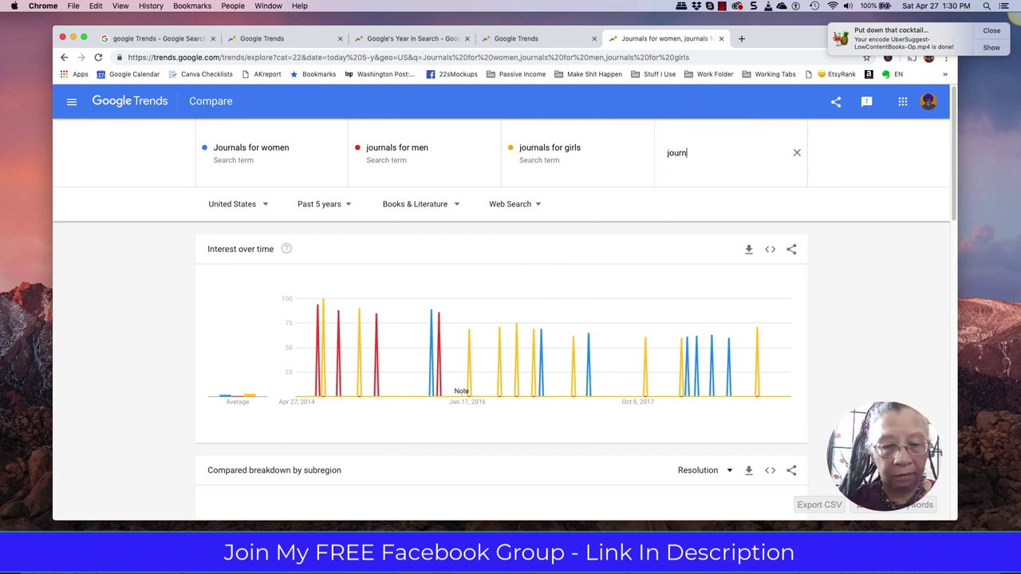
pyautogui.write('als for boys')
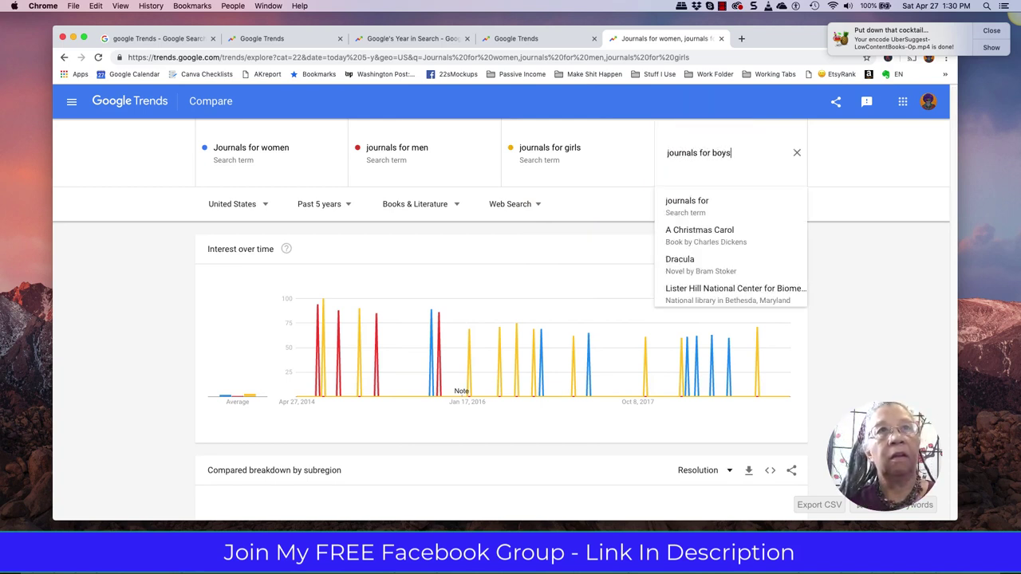
pyautogui.press('Return')
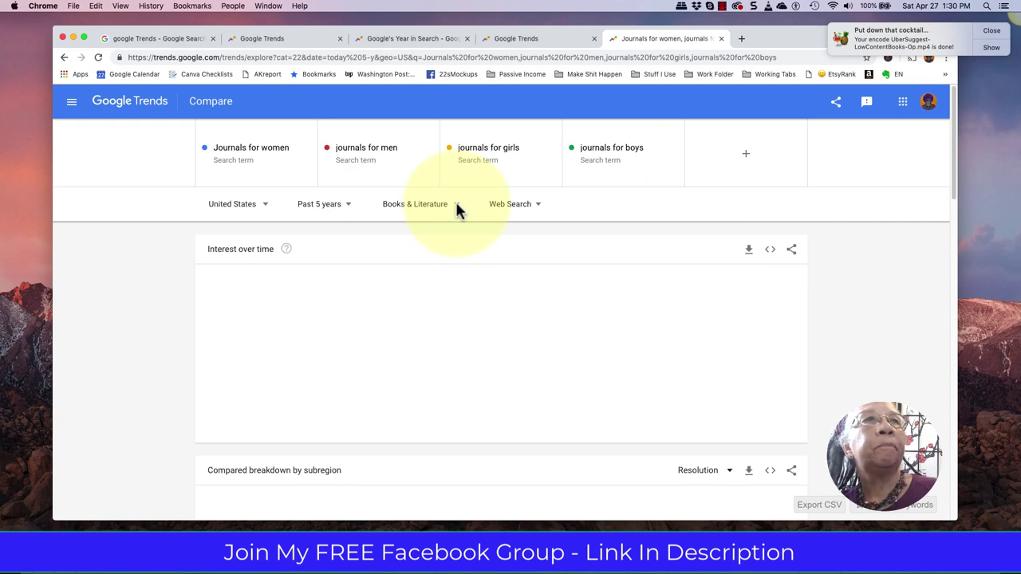
# Step: Set the comparison back to all categories and examine the interest over time for the four journal terms
pyautogui.click(457, 206)
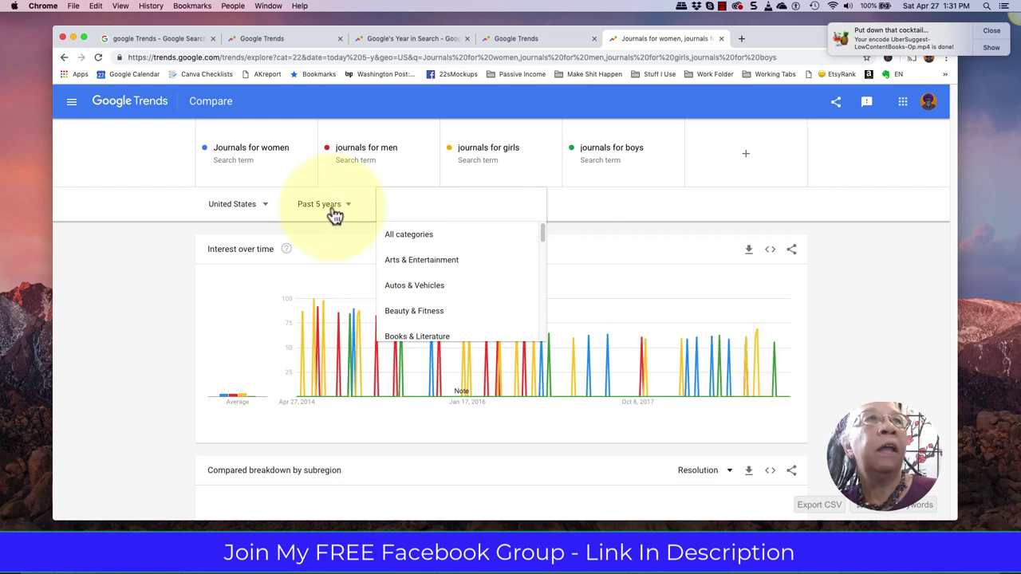
pyautogui.click(335, 212)
pyautogui.click(437, 214)
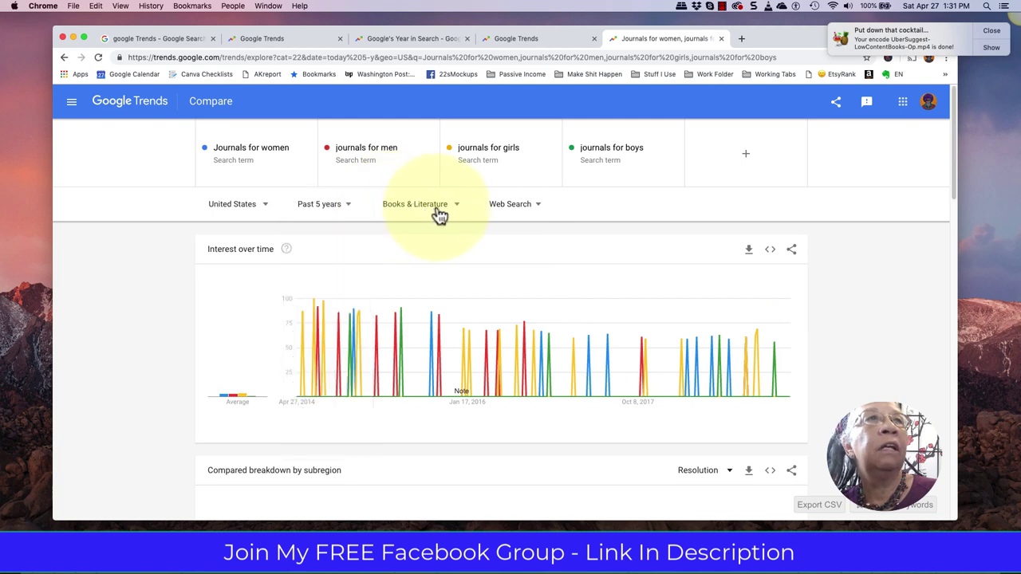
pyautogui.click(438, 214)
pyautogui.click(425, 234)
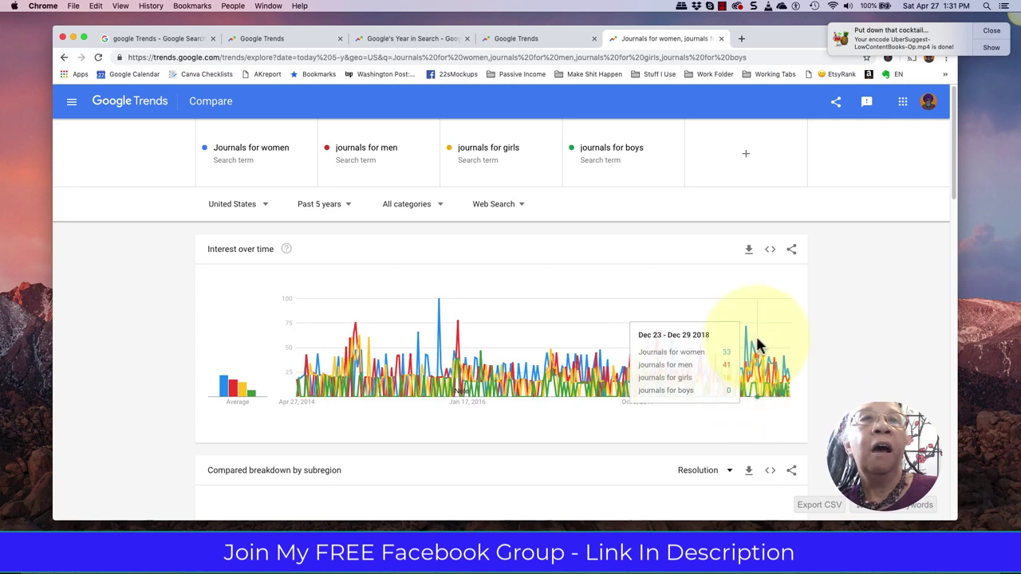
pyautogui.scroll(-5, 752, 391)
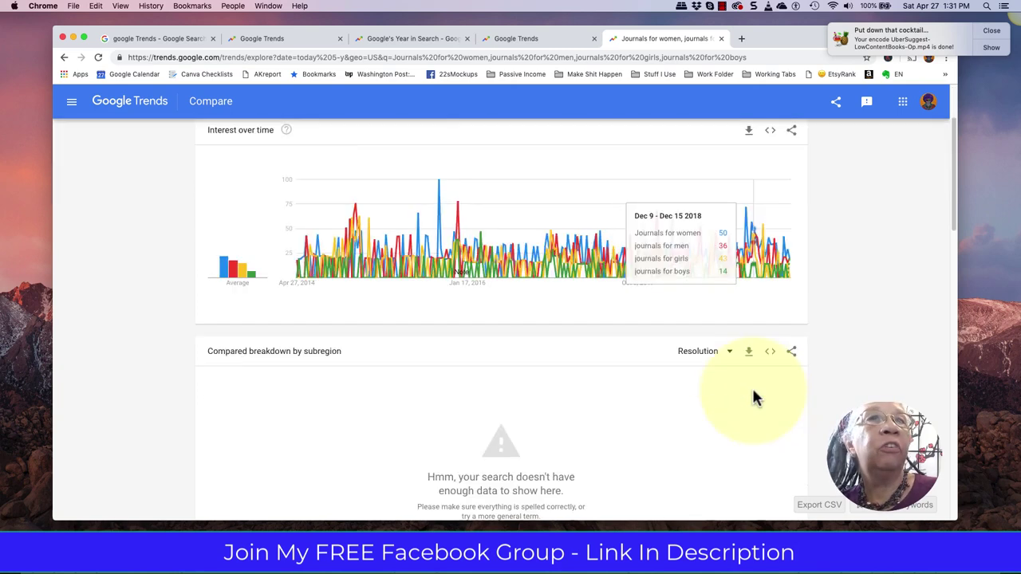
pyautogui.scroll(5, 752, 391)
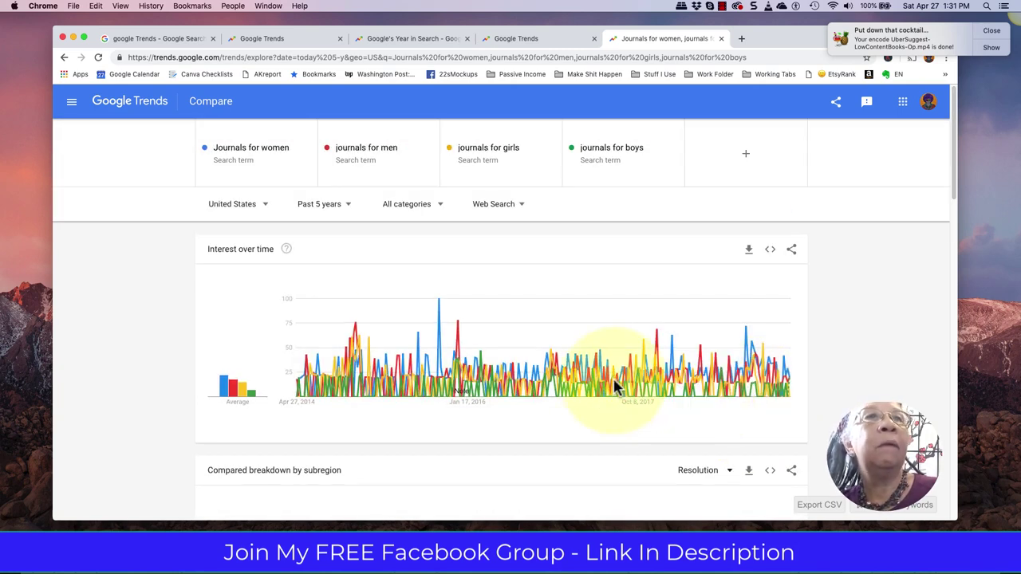